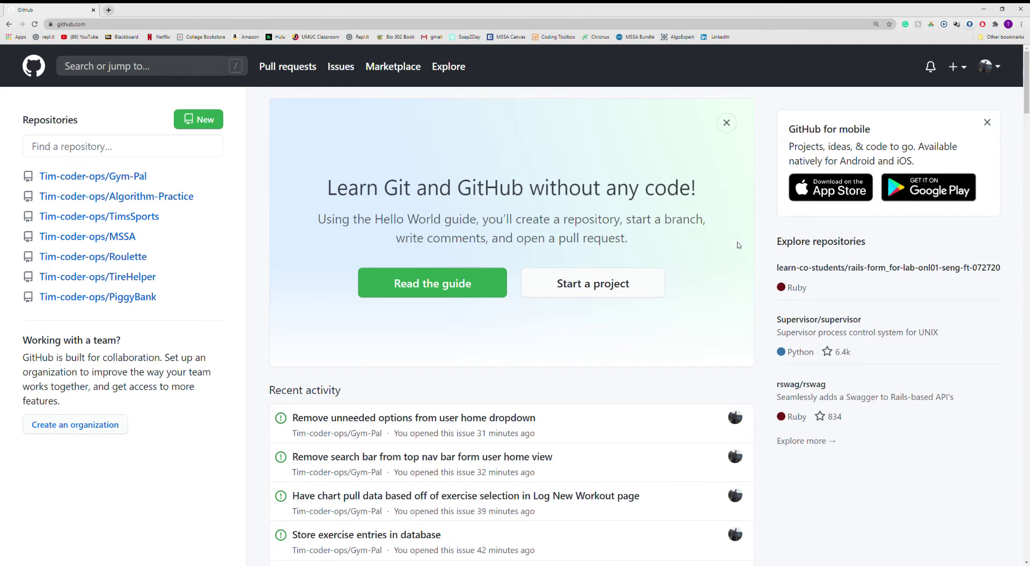
Open the account's own repositories list and browse through the repositories in it
left_click(984, 66)
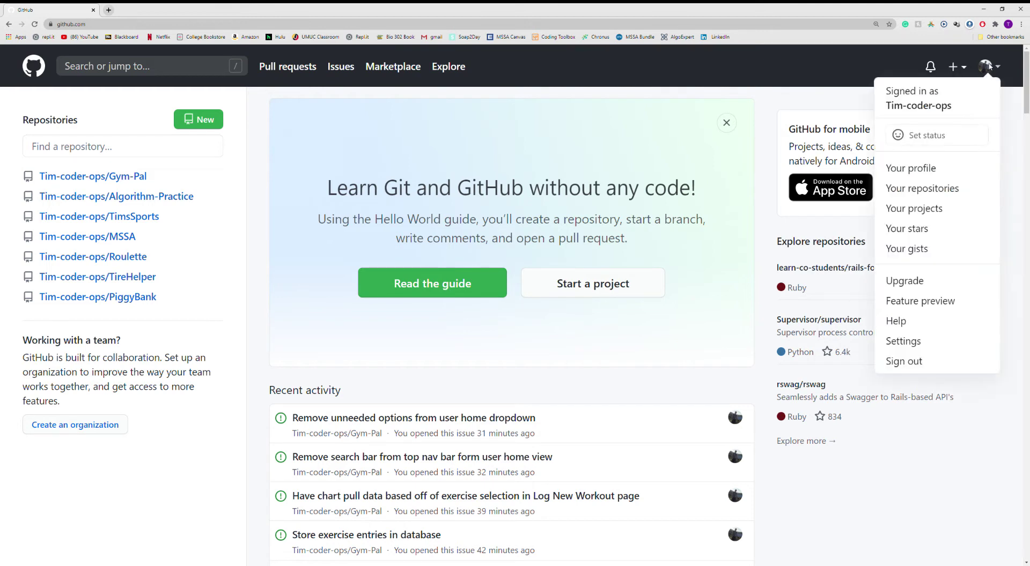
left_click(941, 192)
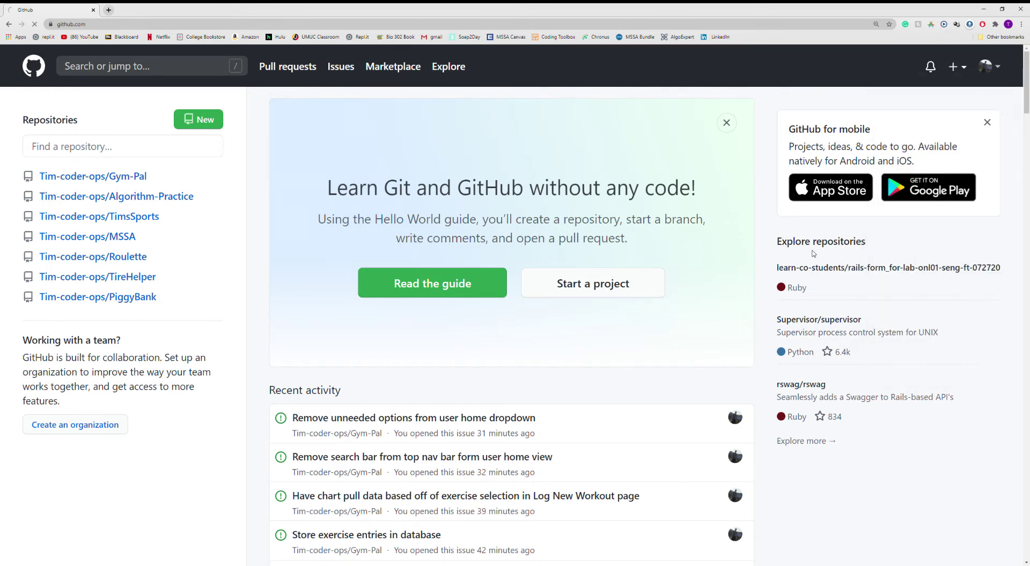
scroll(483, 268, "down", 5)
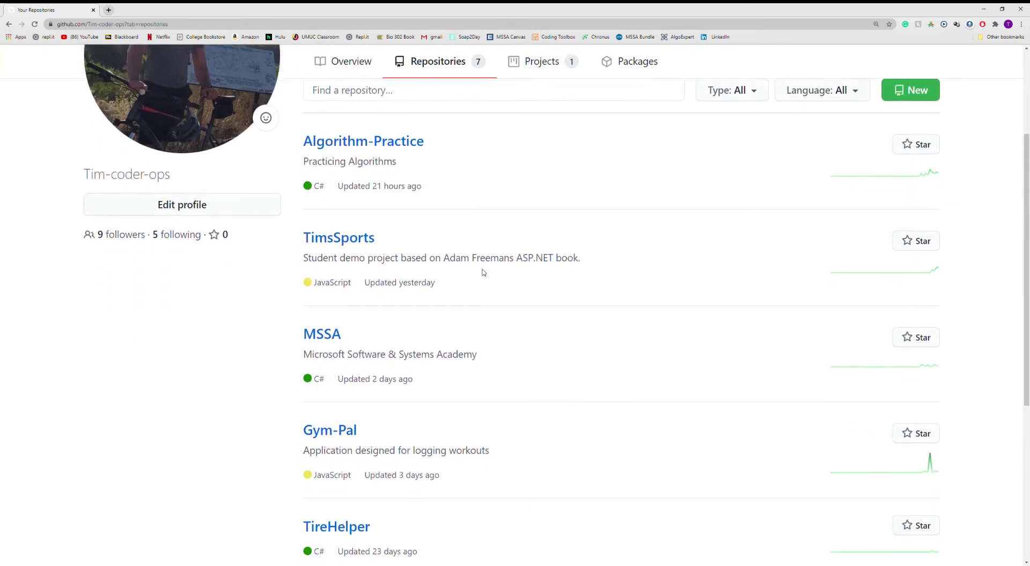
scroll(482, 274, "down", 4)
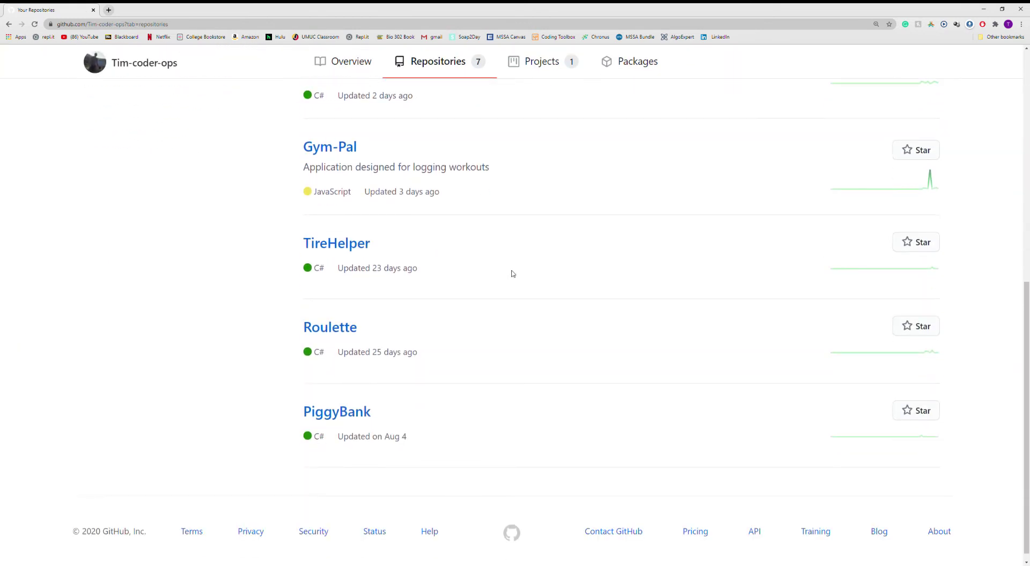
left_click(353, 151)
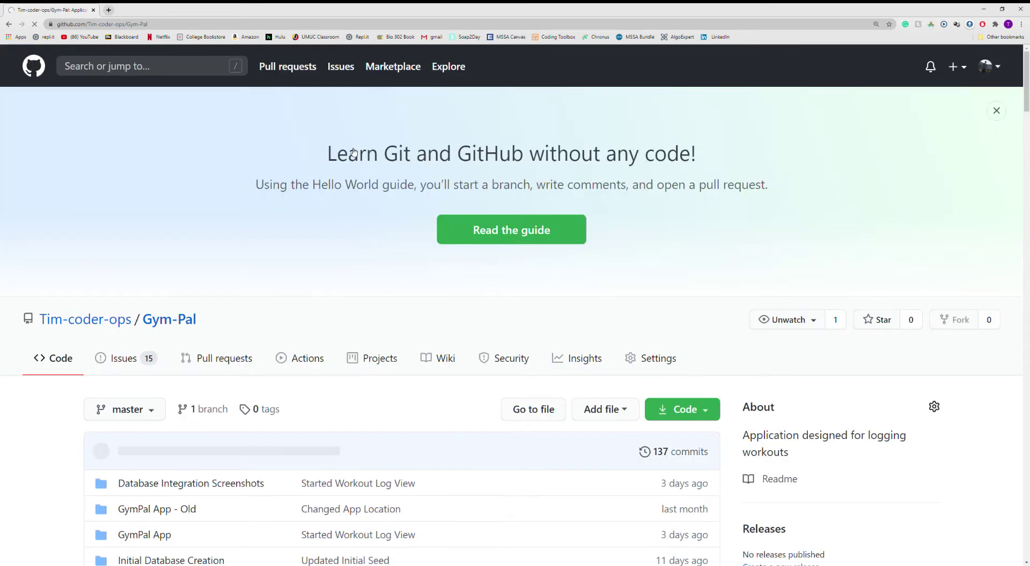
scroll(349, 187, "down", 2)
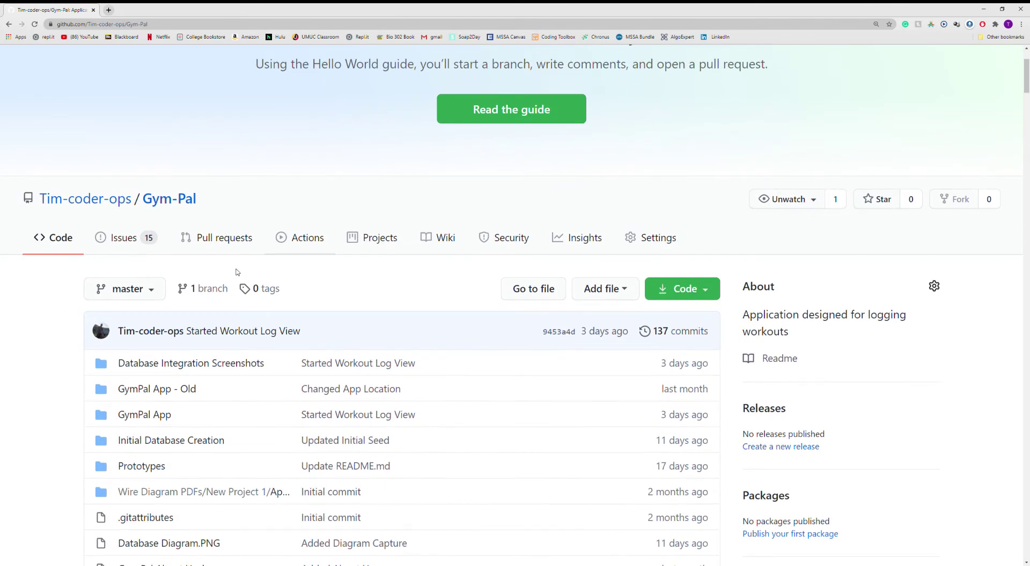
key("alt+Left")
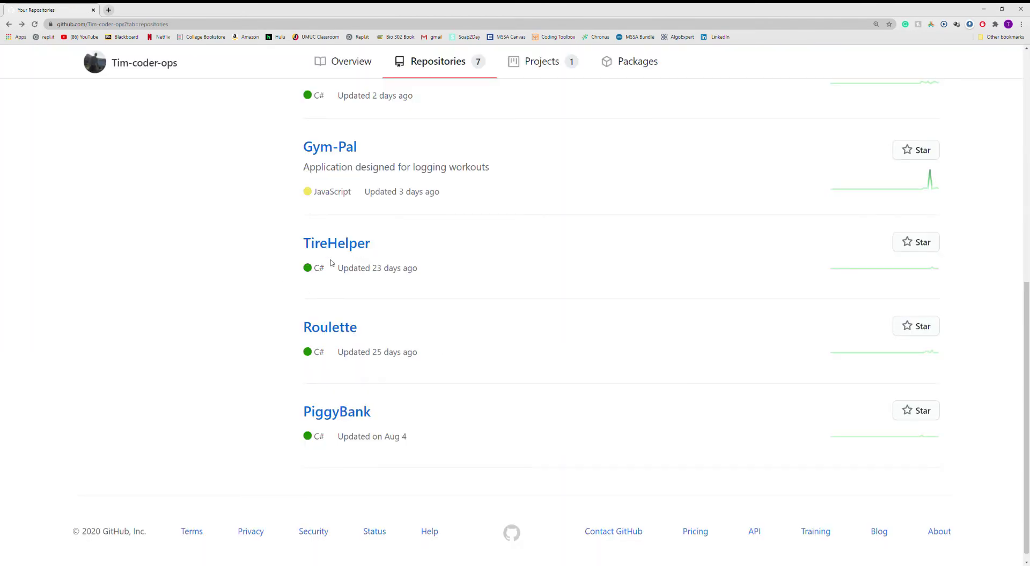
Open the TireHelper repository and go to its issues list
left_click(358, 250)
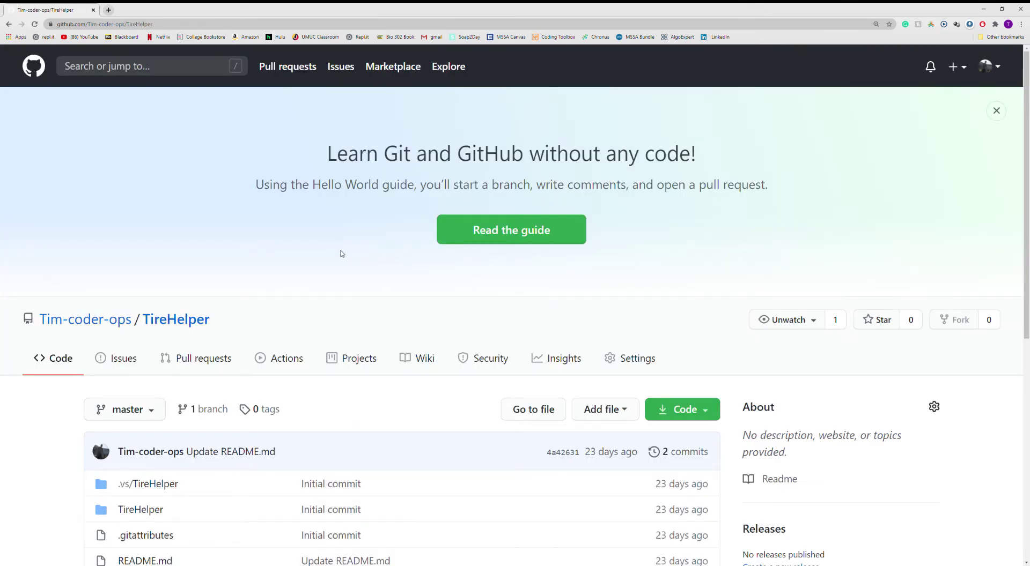
scroll(342, 253, "down", 1)
left_click(129, 286)
scroll(266, 304, "down", 1)
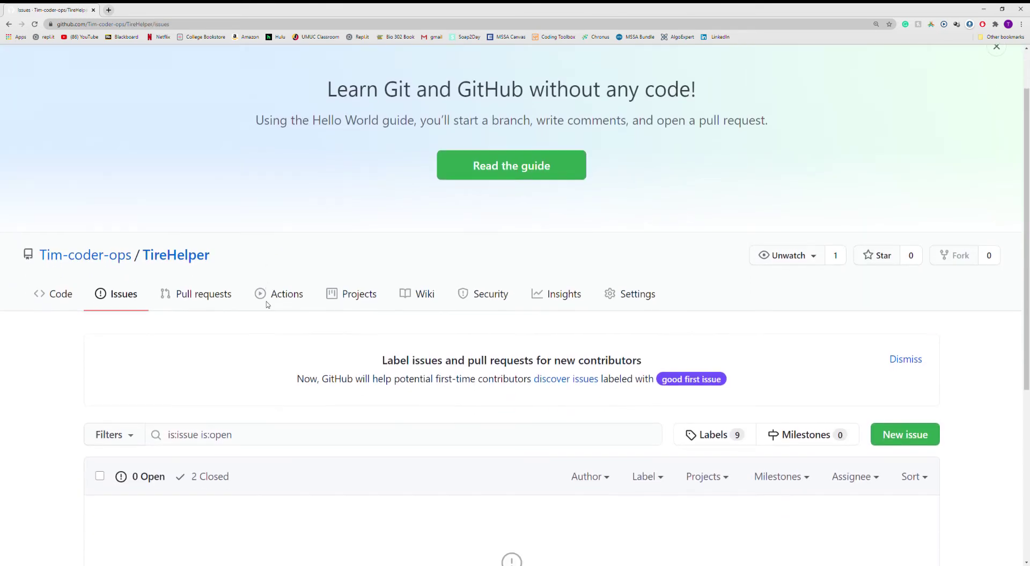
Start a new issue in TireHelper with the title "Improve Index Look"
scroll(267, 305, "down", 2)
left_click(879, 340)
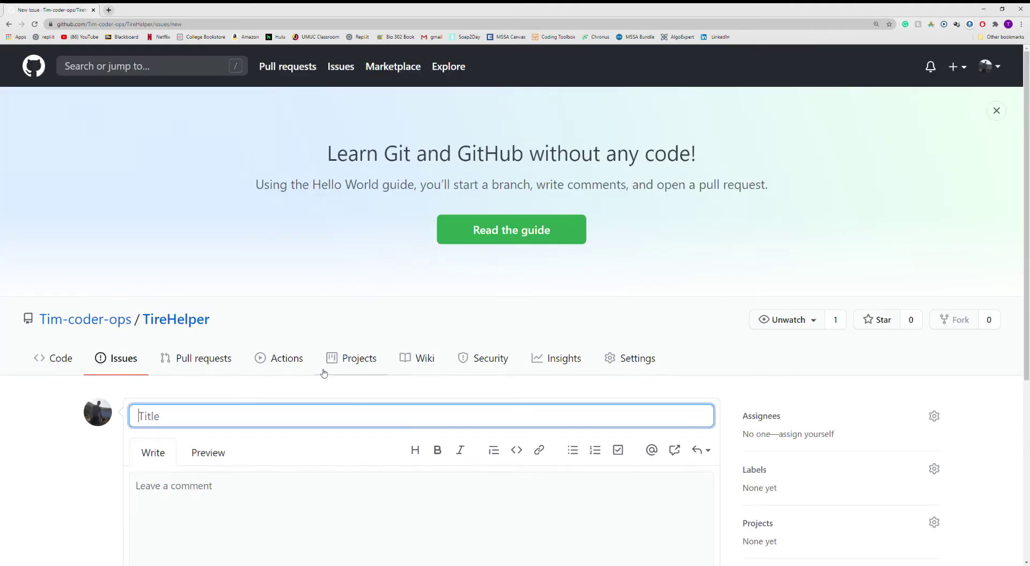
scroll(269, 377, "down", 1)
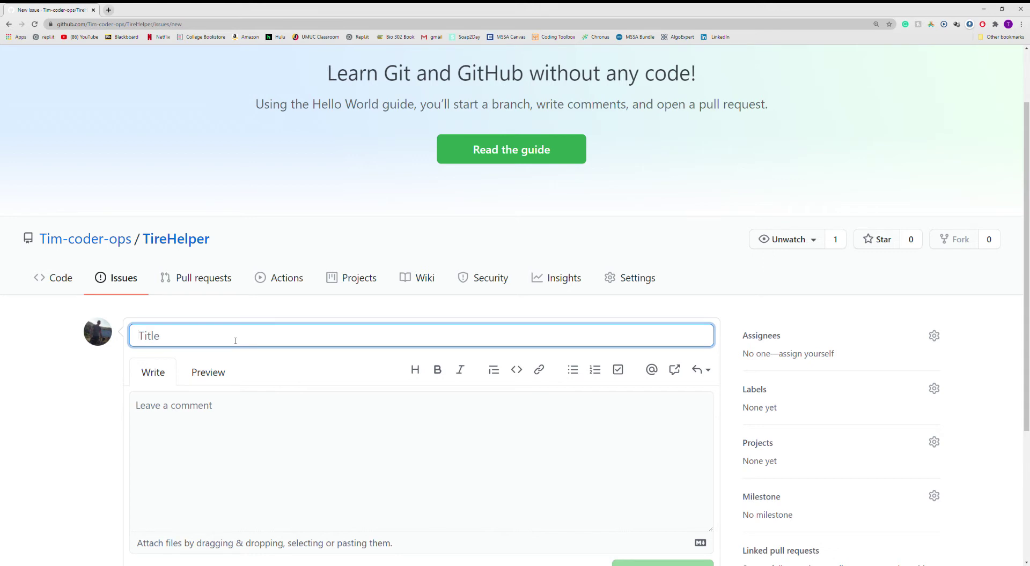
type("Impro")
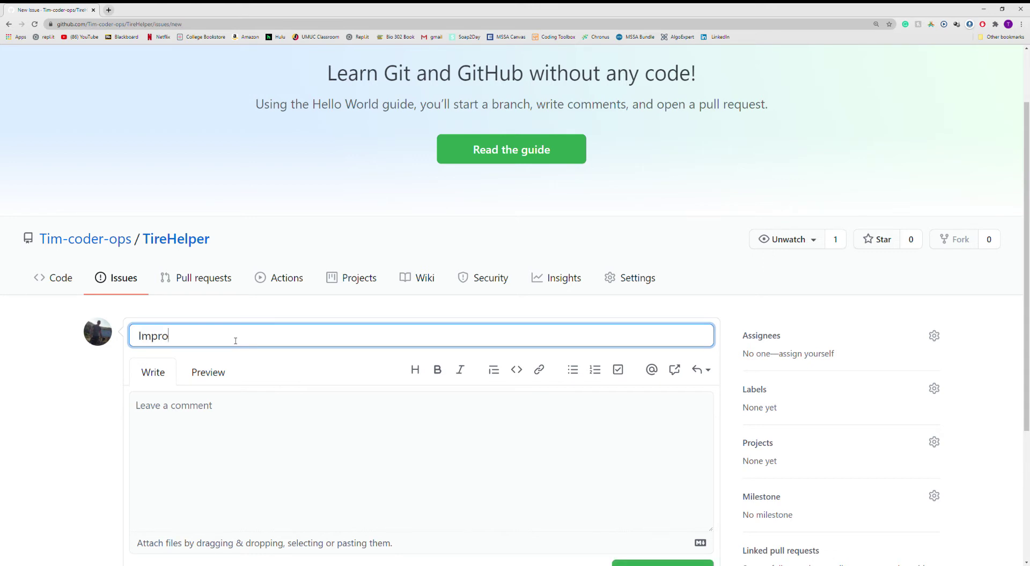
type("ve Index Look")
scroll(182, 395, "down", 2)
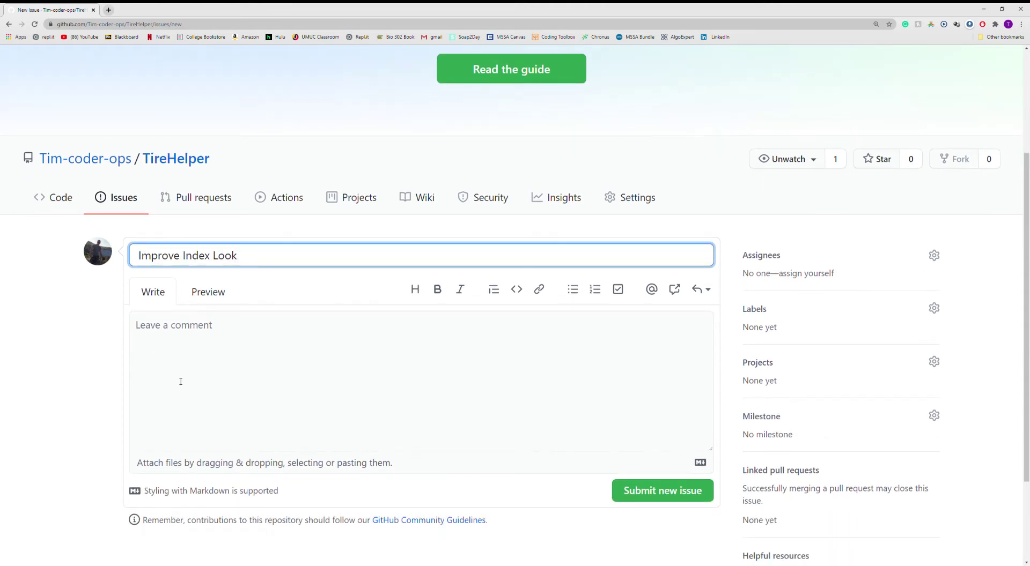
Write two unchecked Markdown task items in the issue comment: "Add background color" and "Added images to card selctions"
left_click(168, 329)
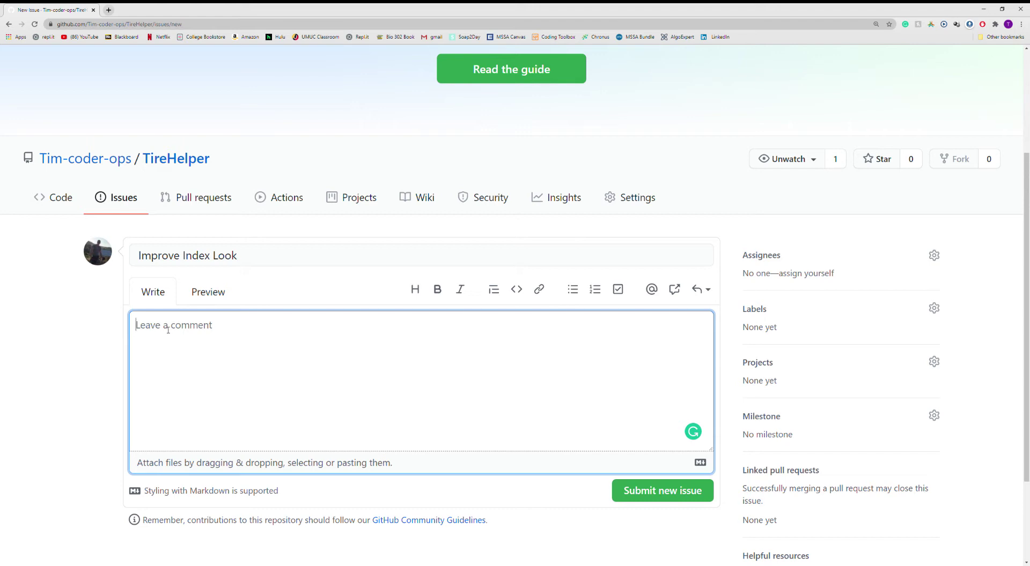
type("-")
type(" [")
type("]")
type("Added")
key("BackSpace")
key("BackSpace")
type("background color[ ] ")
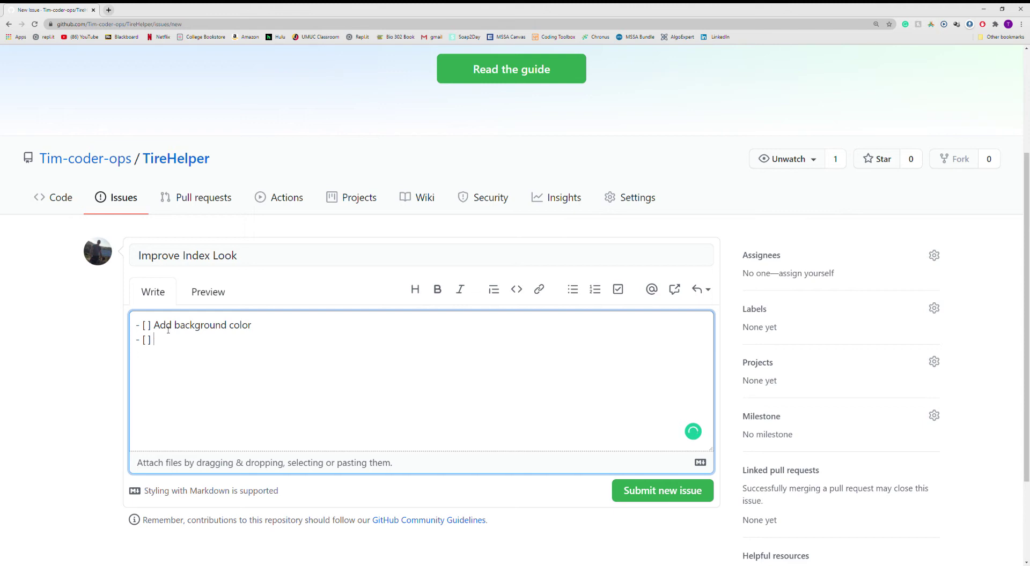
type("Added images to card selctions")
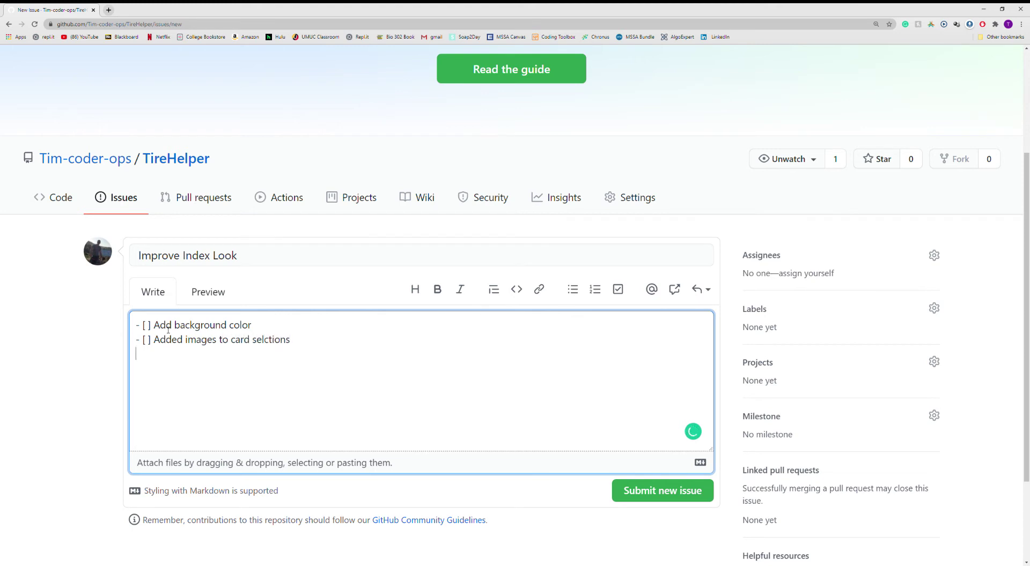
Add a third unchecked task item, "Check for proper look", to the comment and submit the issue
type("-")
type(" {")
type("[ ]")
type(" Check for ")
type("proper ")
type("look")
key("Return")
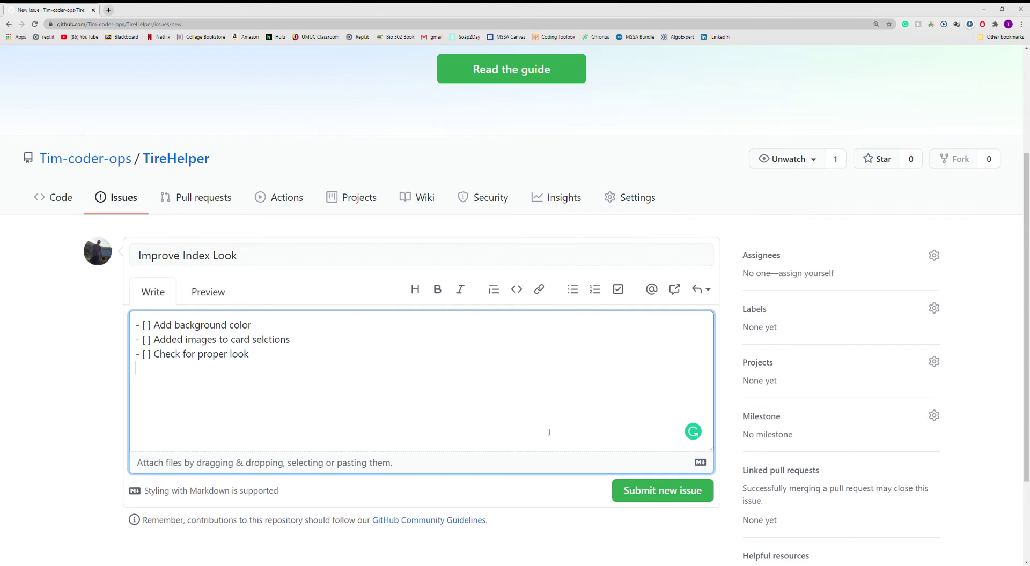
left_click(664, 492)
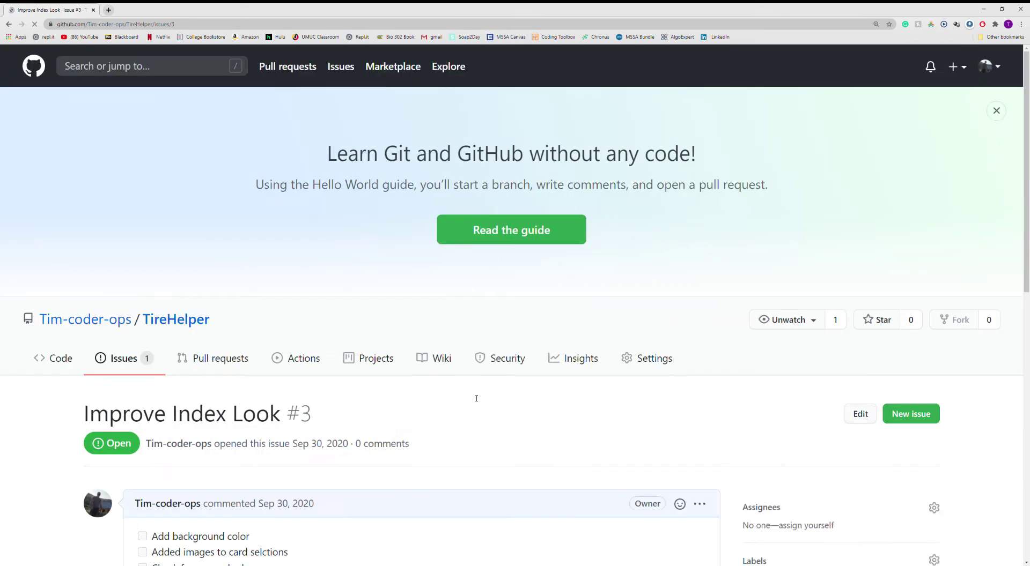
Tick the "Add background color" task in the submitted issue and clear it again
scroll(468, 397, "down", 4)
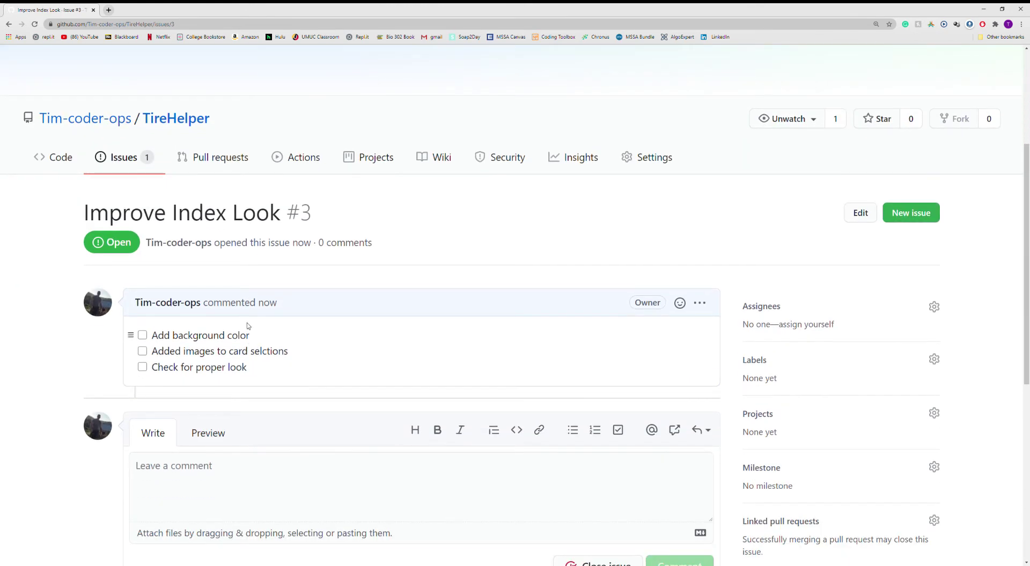
left_click_drag(84, 212, 332, 221)
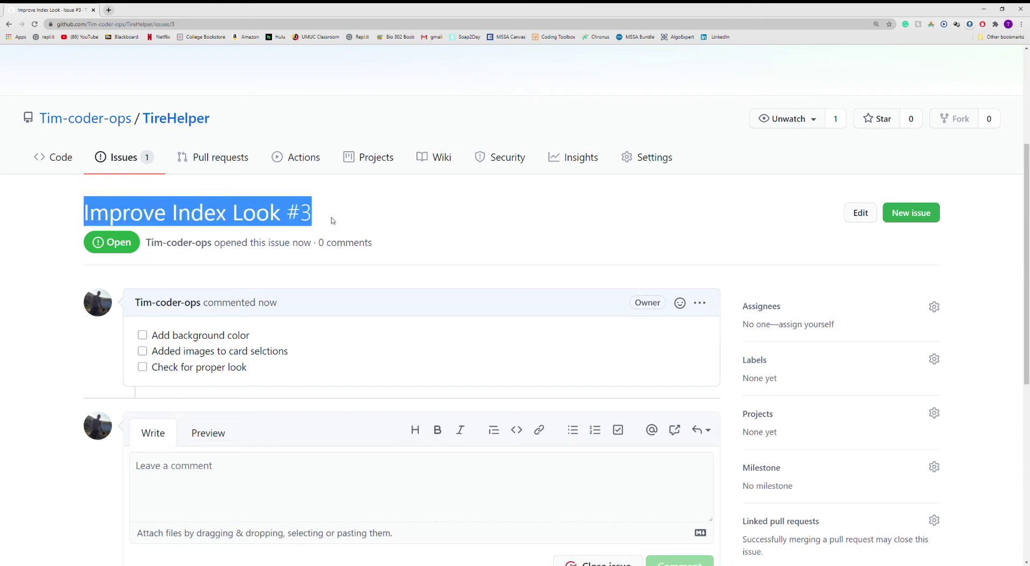
left_click(143, 336)
left_click(143, 335)
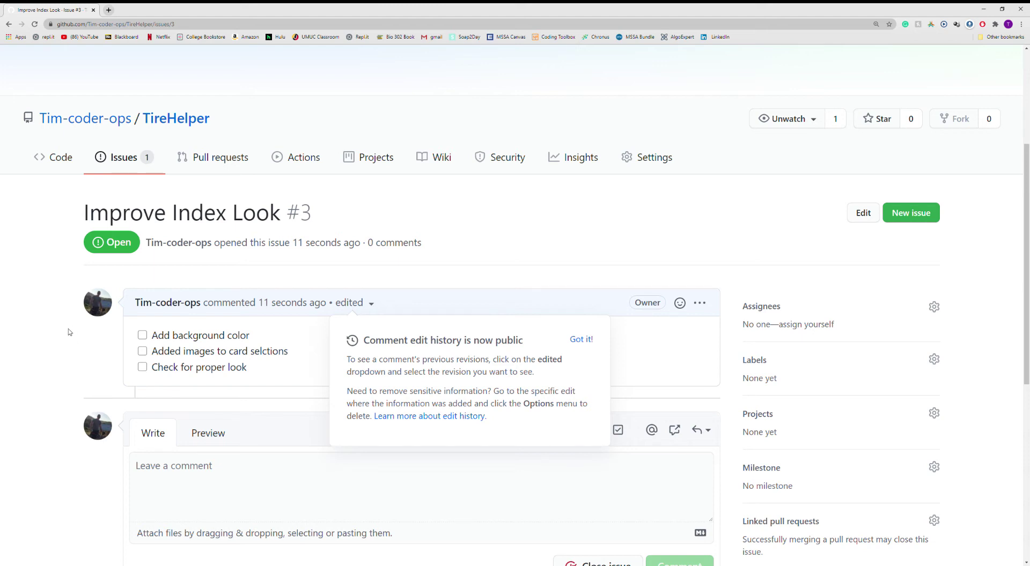
Go to the repository owner's profile and open its projects list
scroll(74, 328, "up", 2)
mouse_move(112, 247)
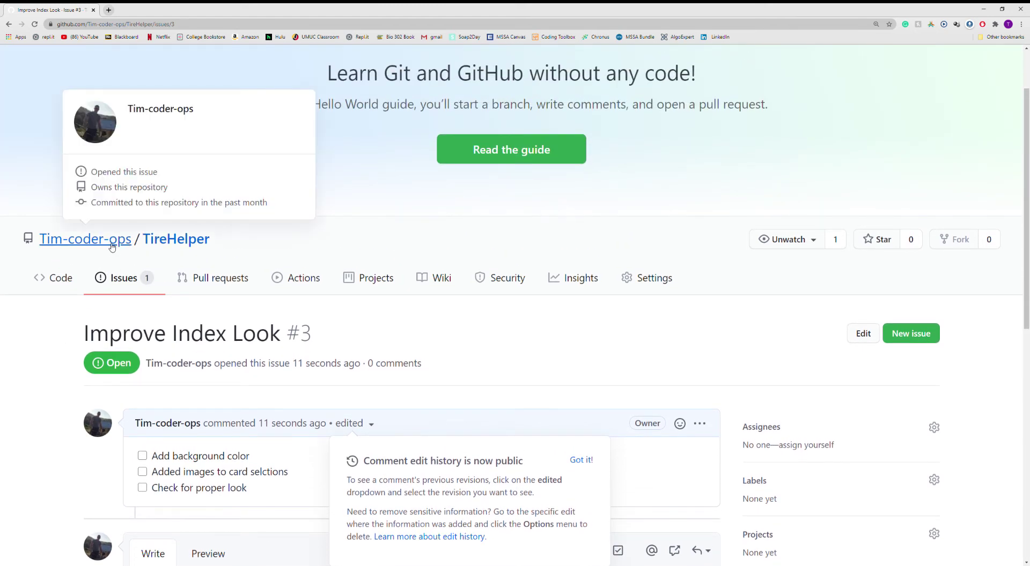
left_click(112, 247)
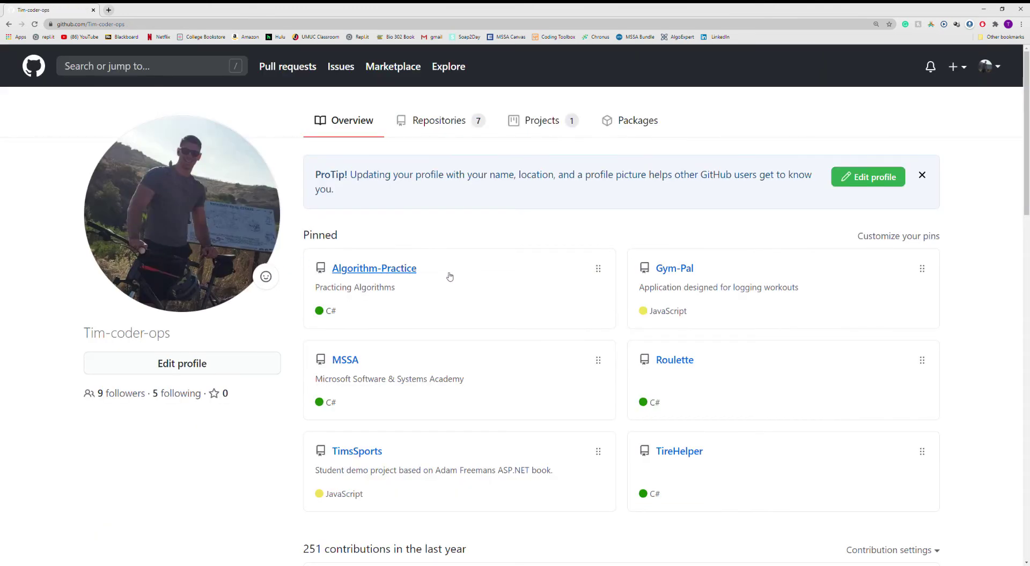
left_click(549, 127)
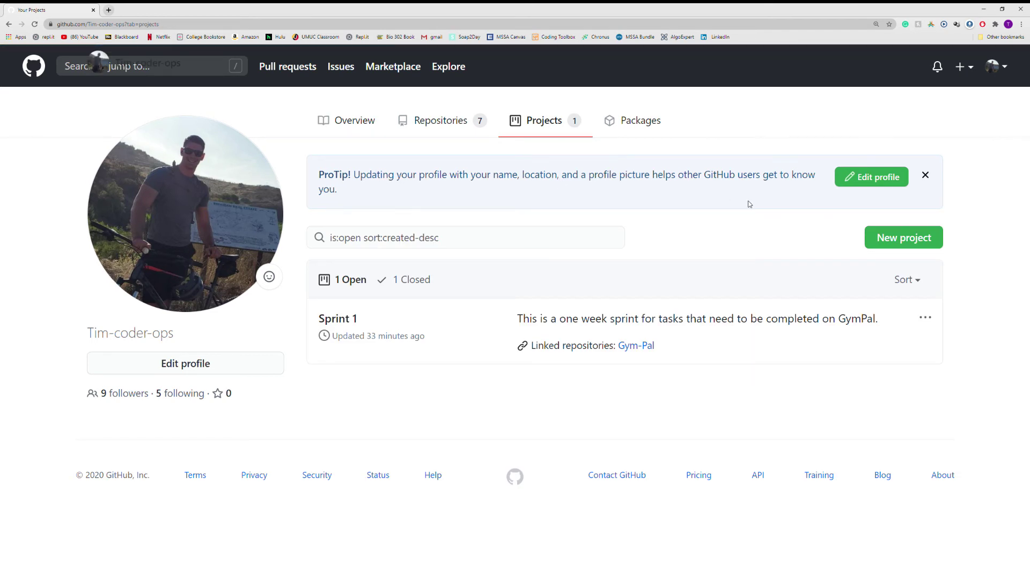
Start a new project and name its board "Tasks for Tire Helper"
left_click(888, 237)
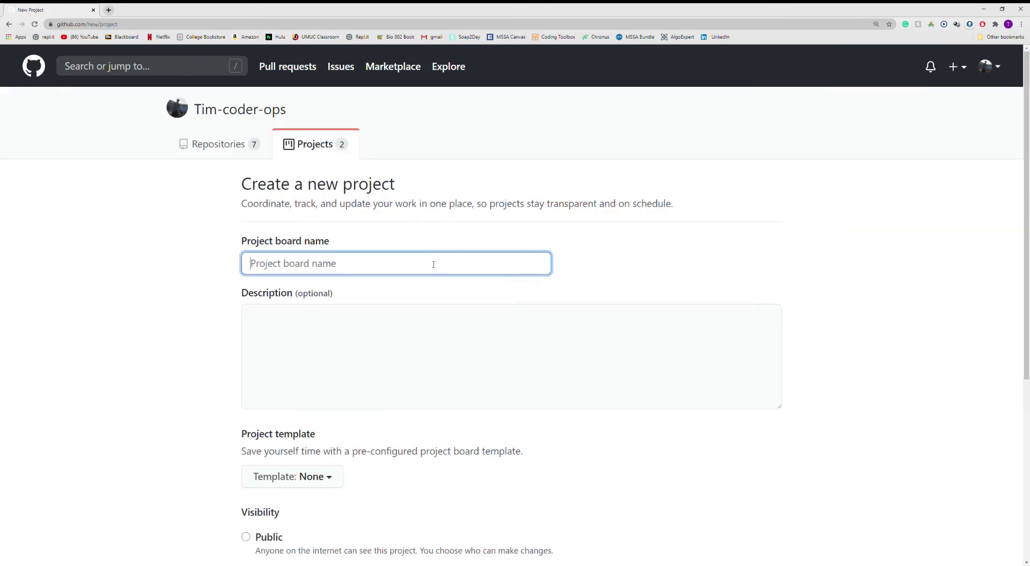
type("Tasks for Tire Helper")
left_click(308, 291)
Choose the Basic kanban template for the project and set its visibility to Public
scroll(287, 320, "down", 2)
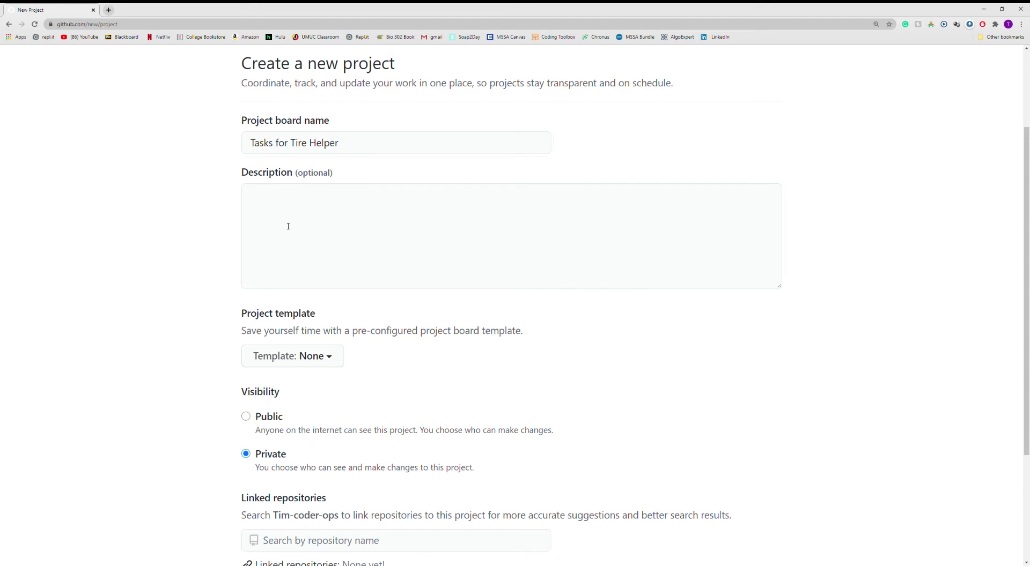
scroll(288, 226, "down", 3)
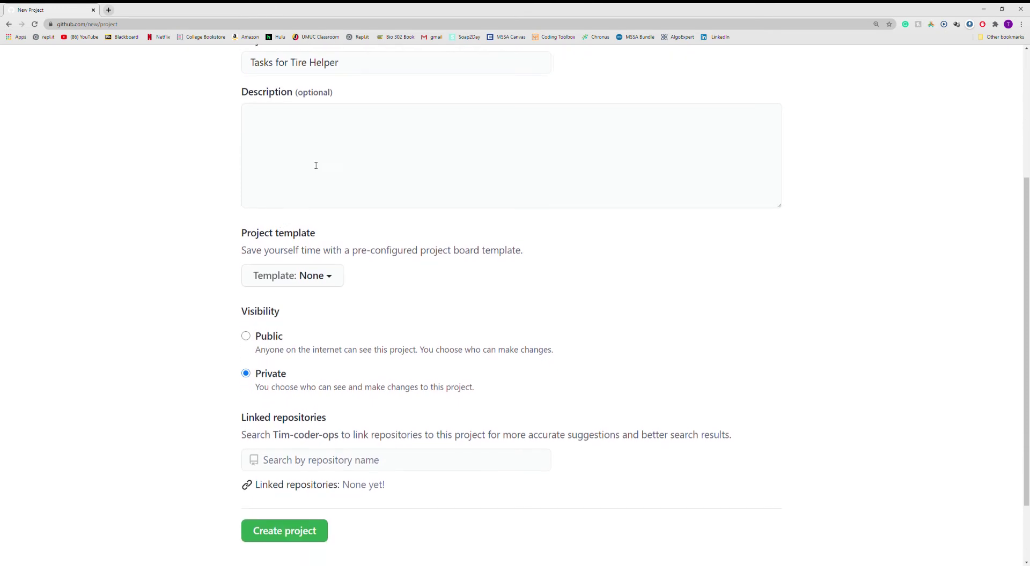
scroll(300, 198, "down", 1)
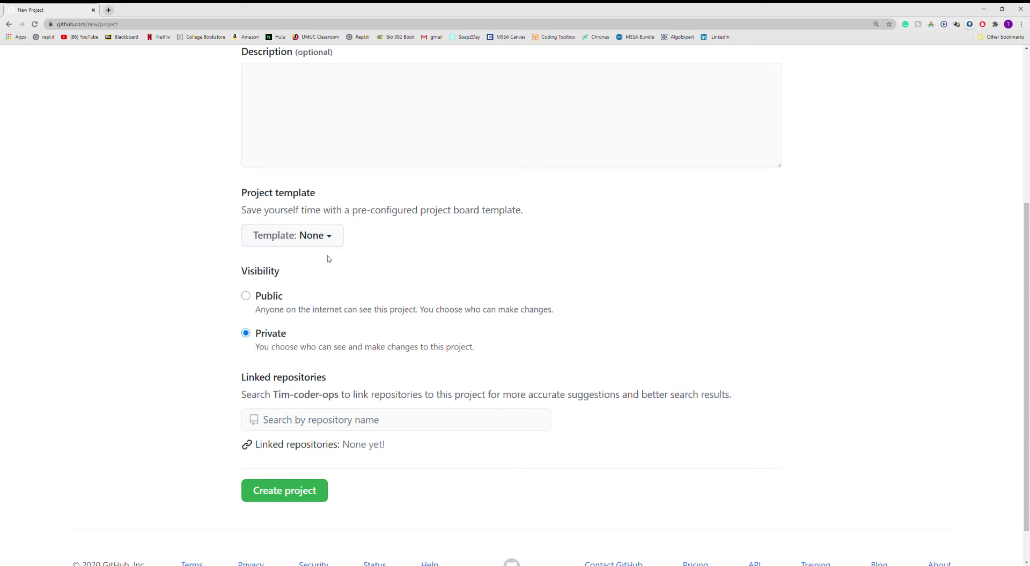
scroll(327, 257, "down", 1)
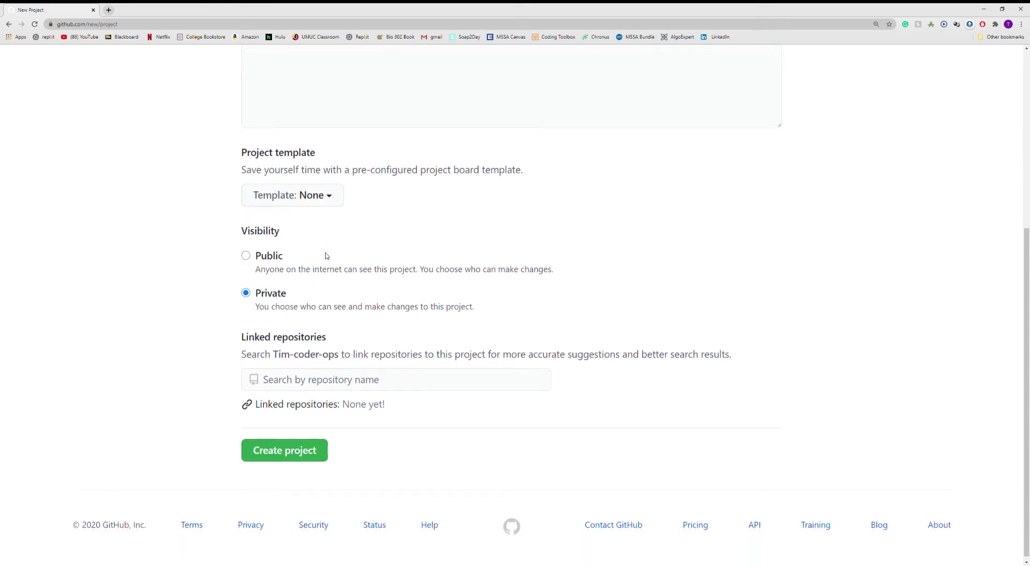
left_click(328, 196)
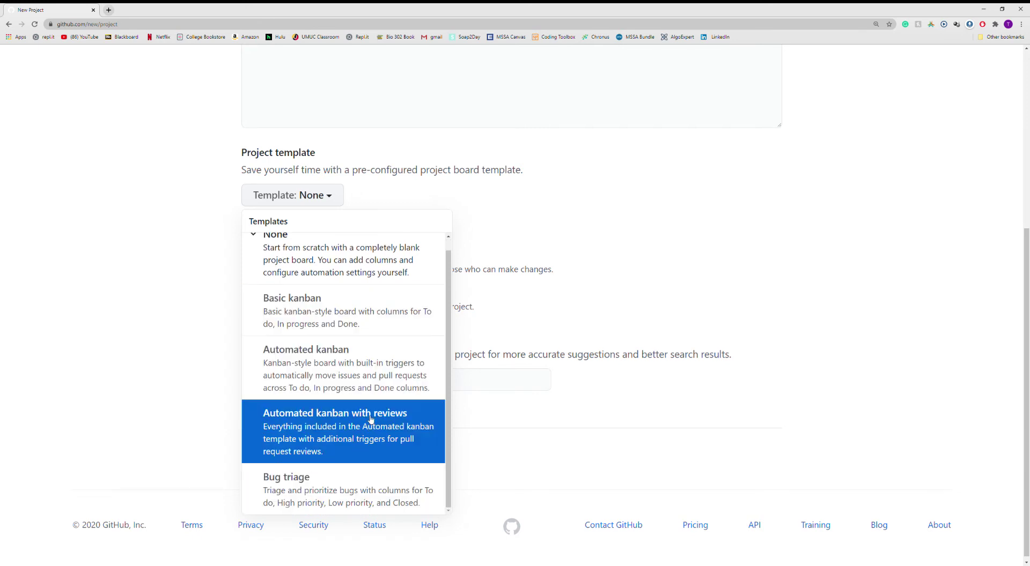
left_click(362, 328)
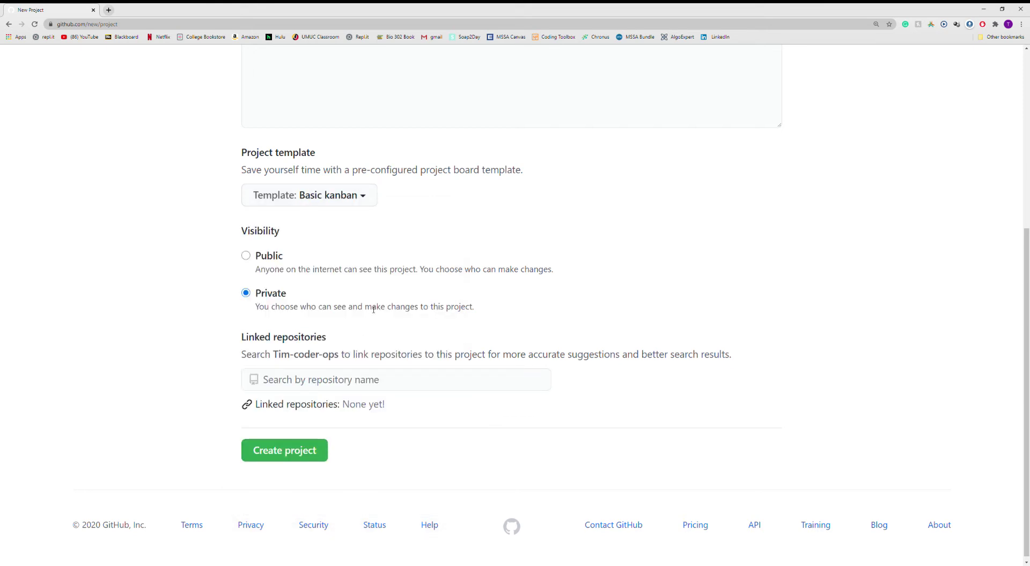
left_click(246, 257)
Link the TireHelper repository to the project and create the project
scroll(333, 384, "down", 1)
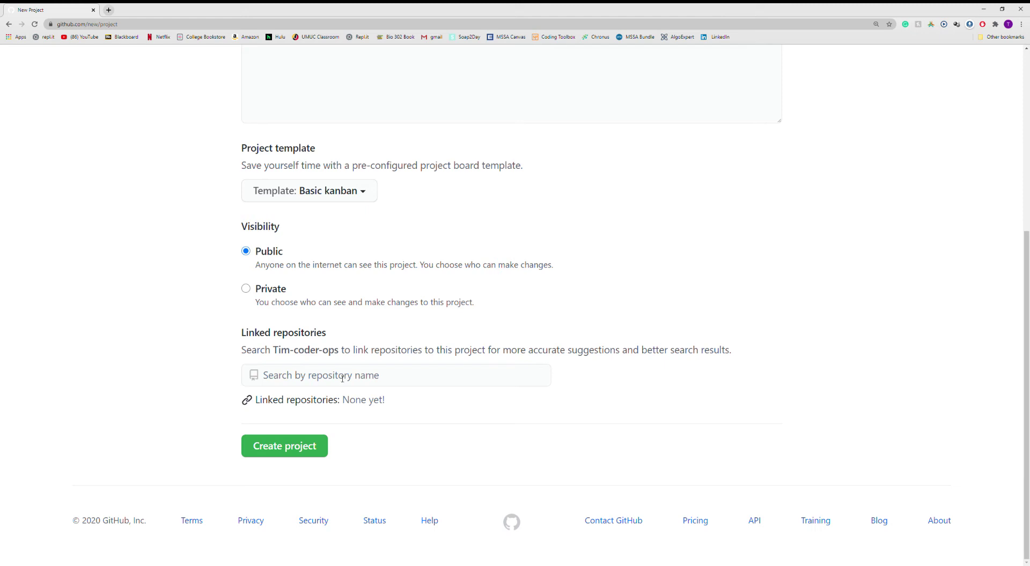
left_click(344, 379)
type("Tire")
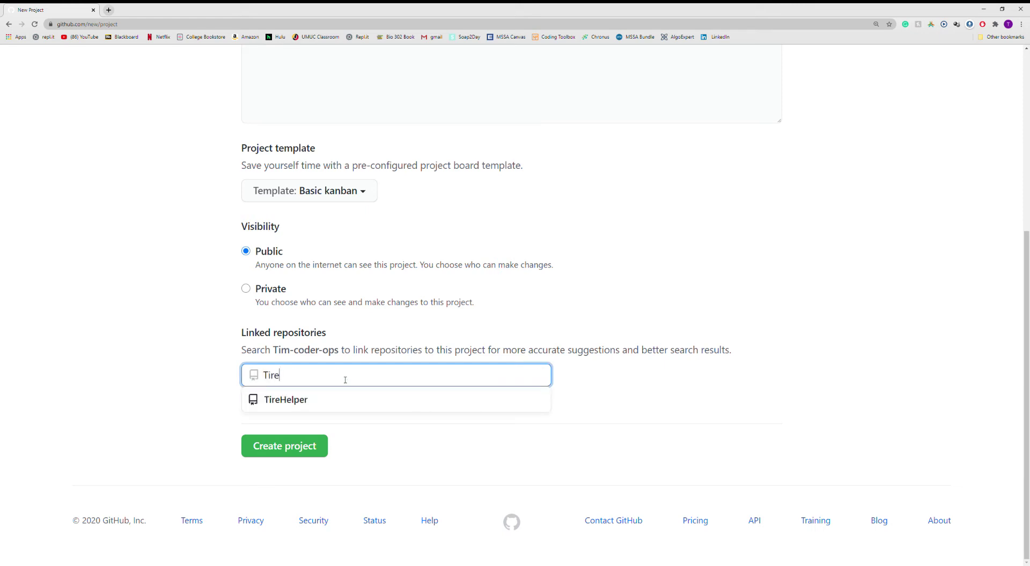
left_click(329, 397)
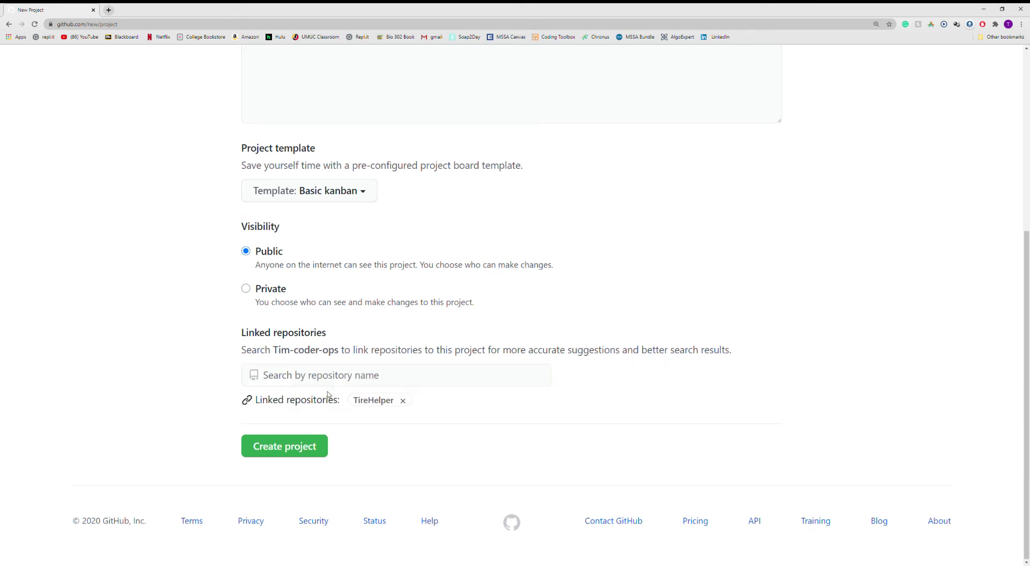
left_click(316, 448)
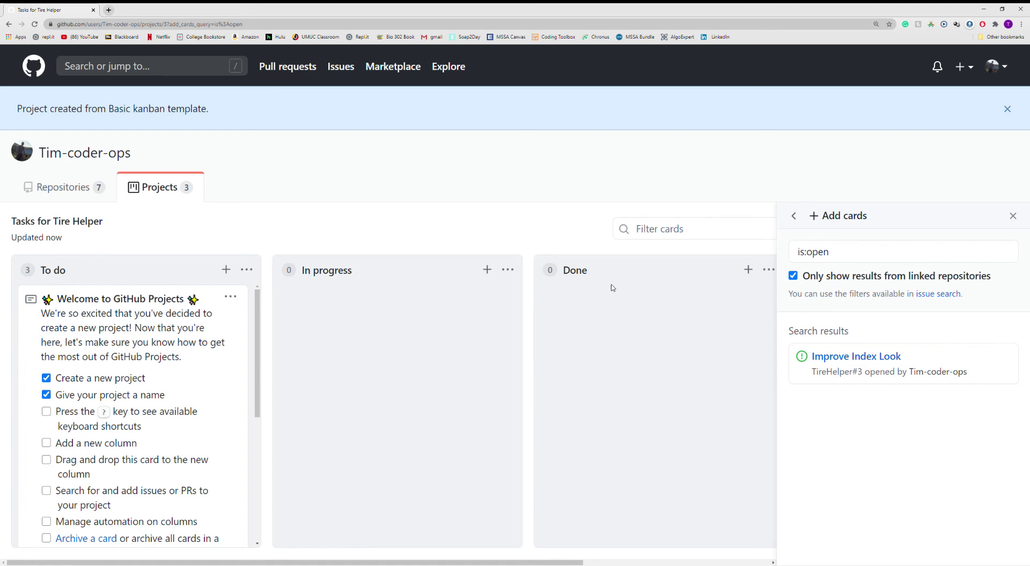
Look over the Welcome to GitHub Projects note in the To do column and delete it from the project
scroll(141, 395, "down", 3)
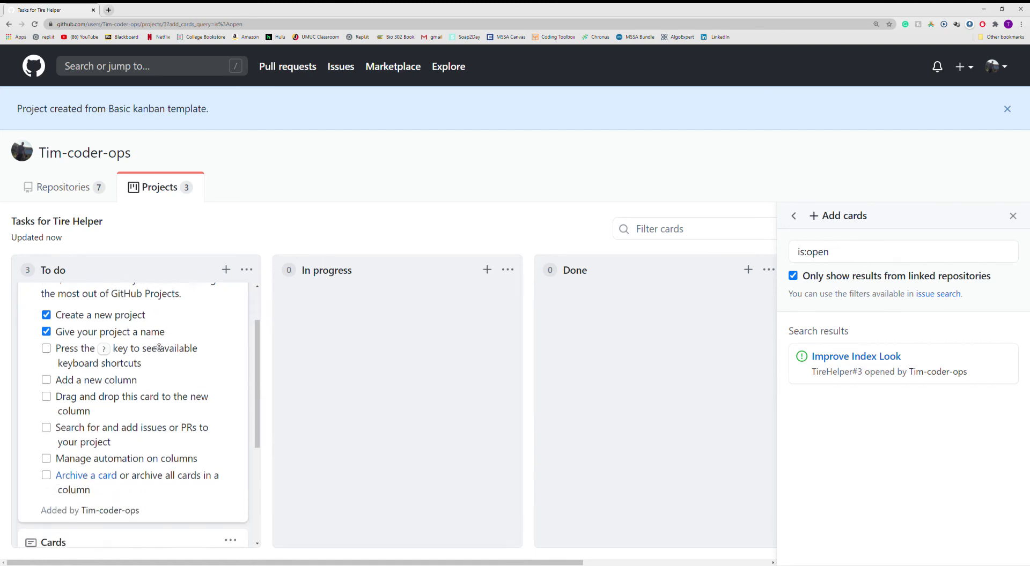
scroll(111, 401, "down", 2)
scroll(110, 405, "up", 3)
scroll(110, 405, "up", 2)
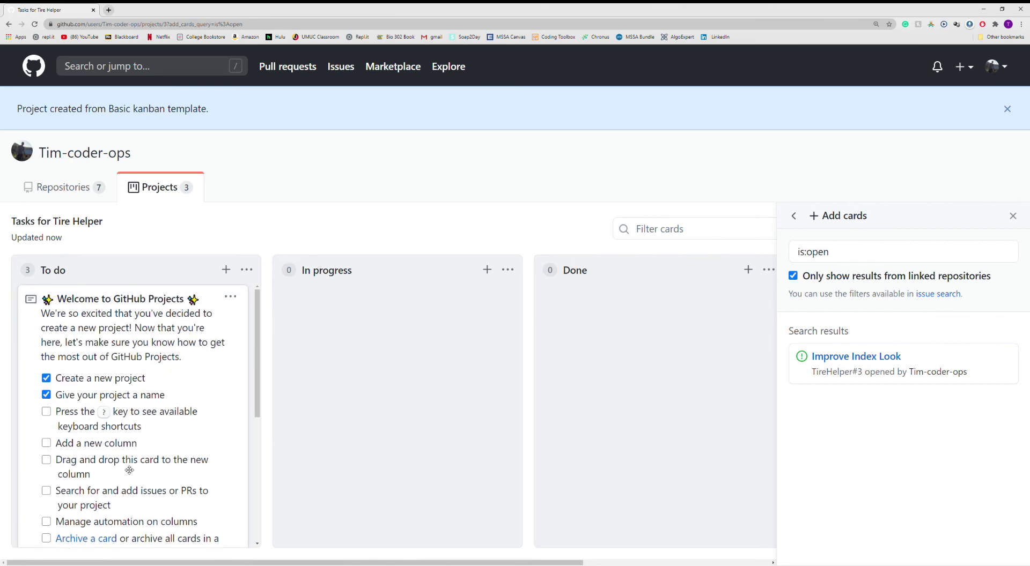
left_click(230, 296)
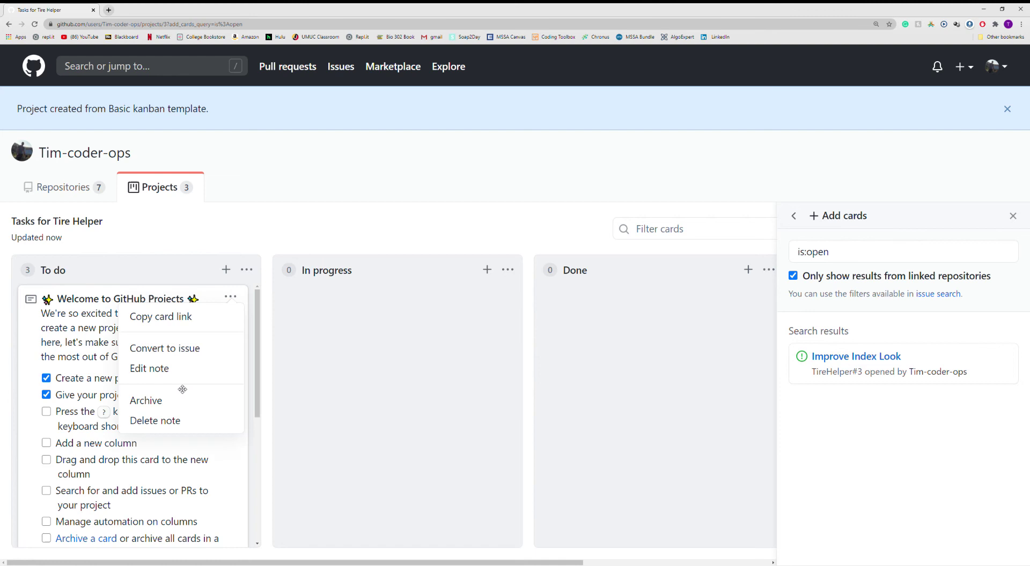
left_click(180, 419)
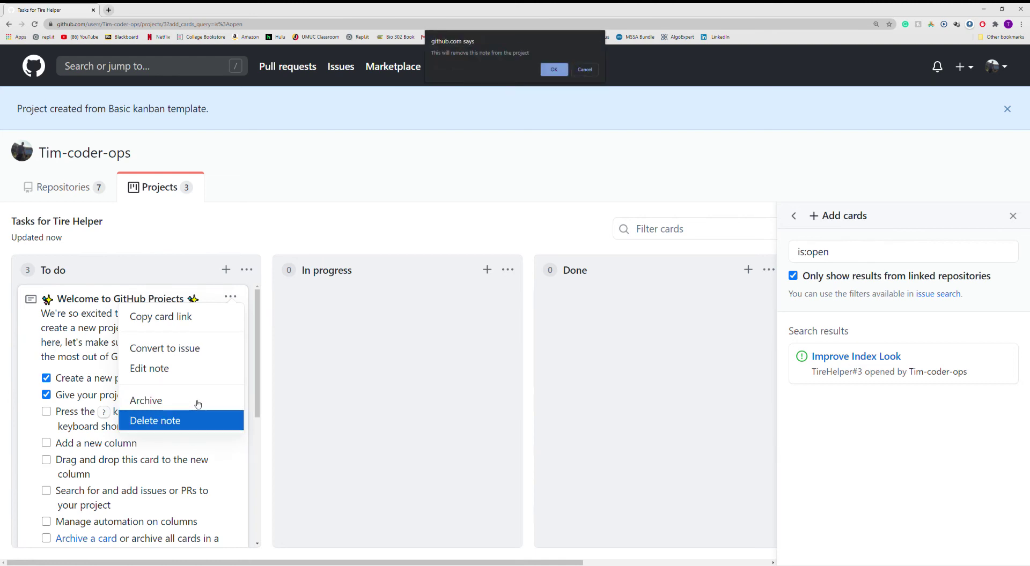
left_click(554, 69)
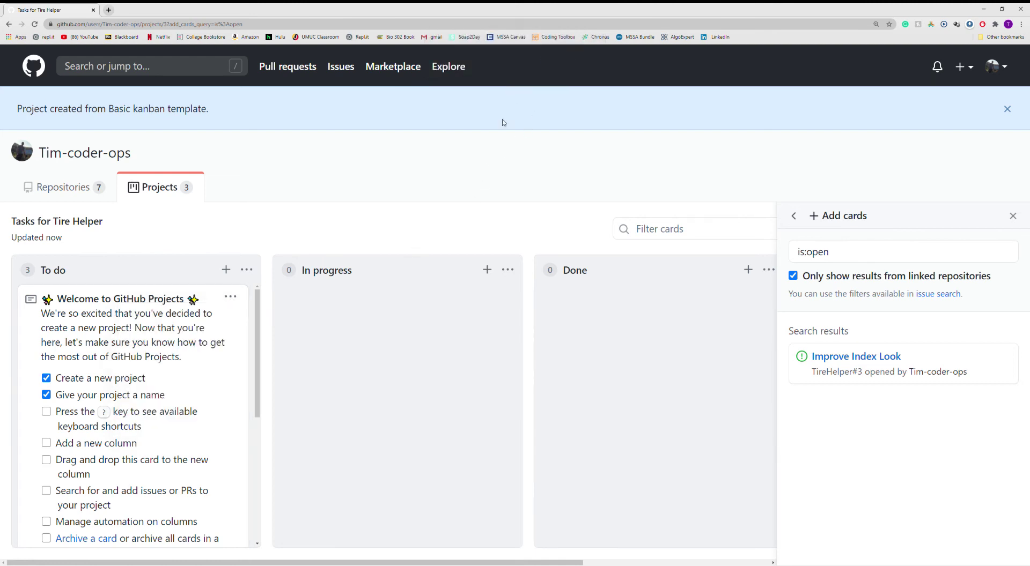
Delete the Cards and Automation template notes from the To do column
left_click(237, 296)
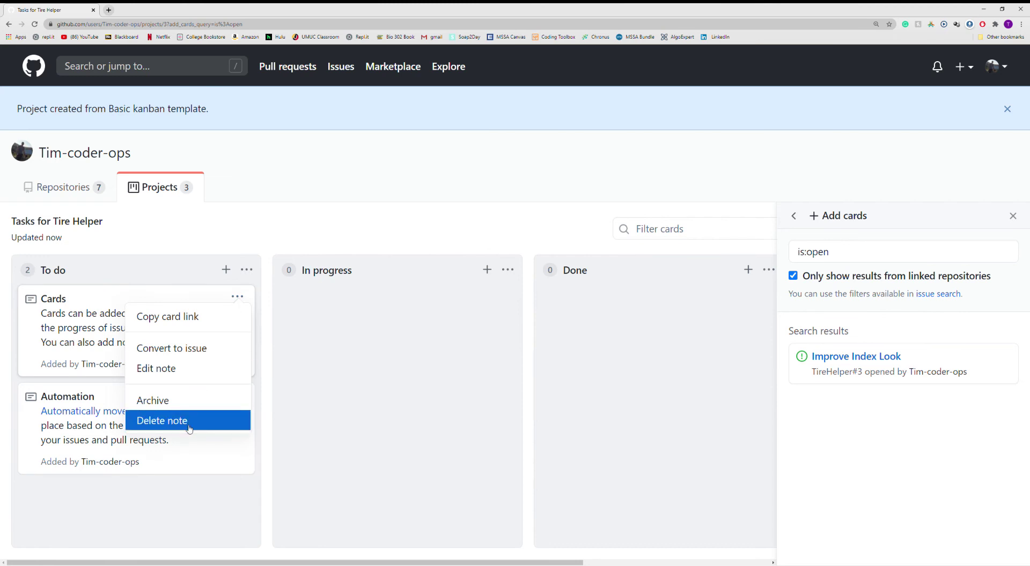
left_click(177, 420)
left_click(554, 69)
left_click(237, 297)
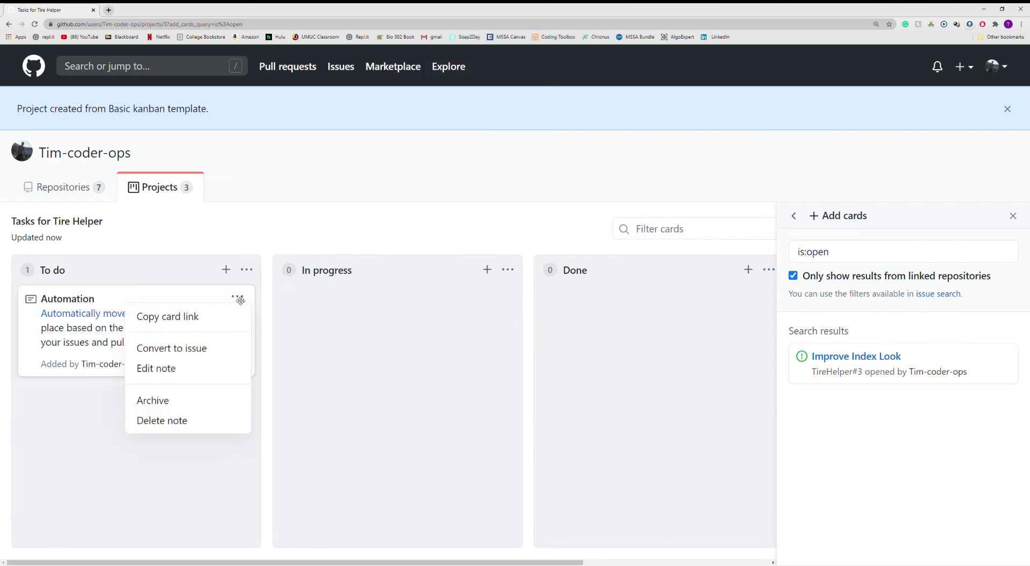
left_click(195, 420)
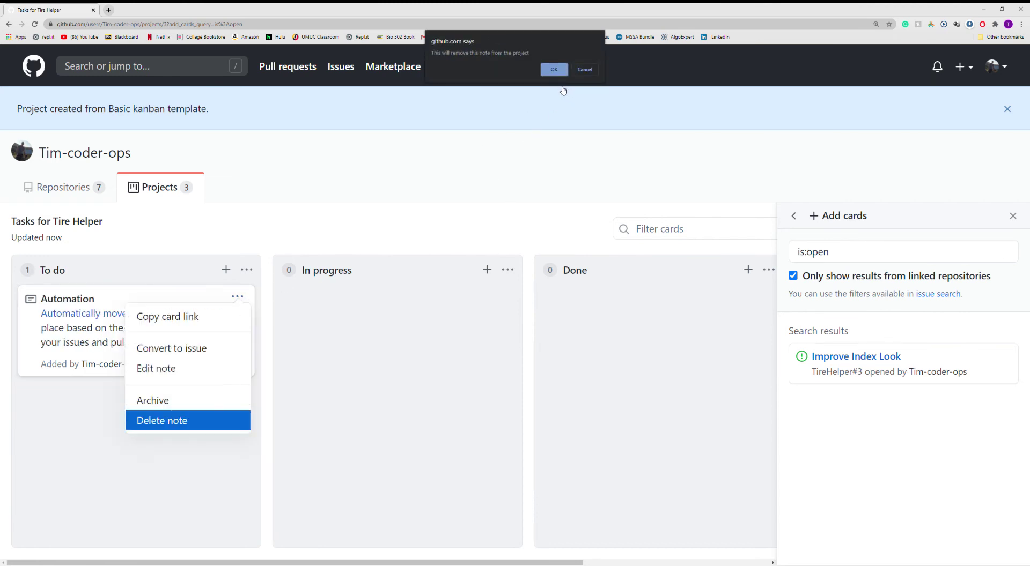
left_click(554, 69)
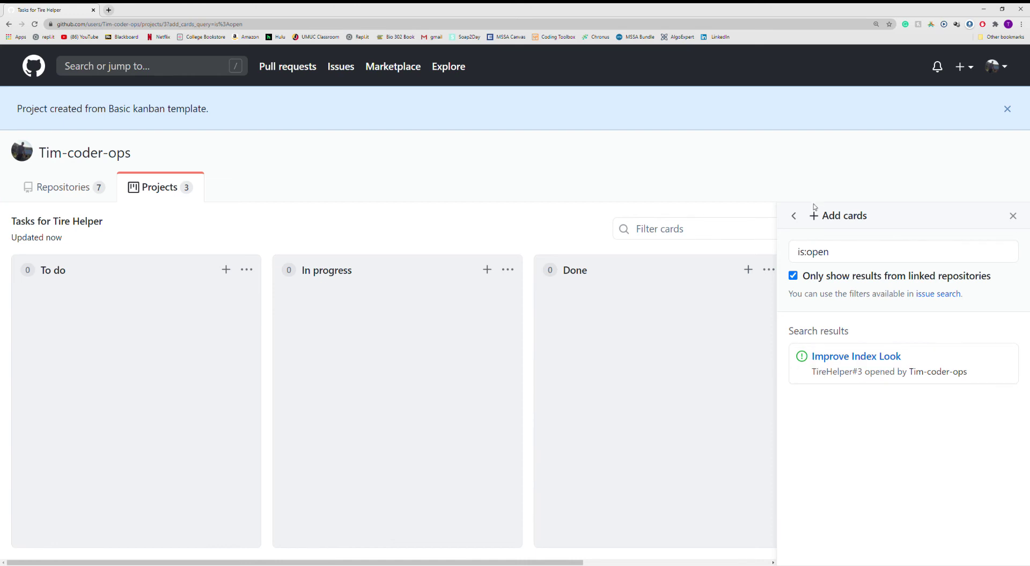
Add the open Improve Index Look issue as a card in the To do column
left_click(1012, 216)
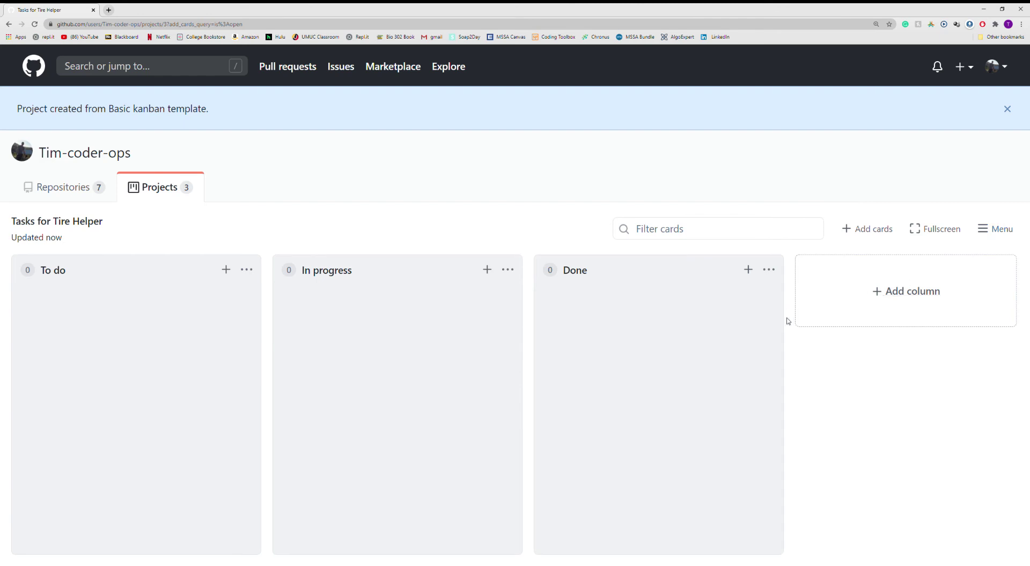
left_click(852, 230)
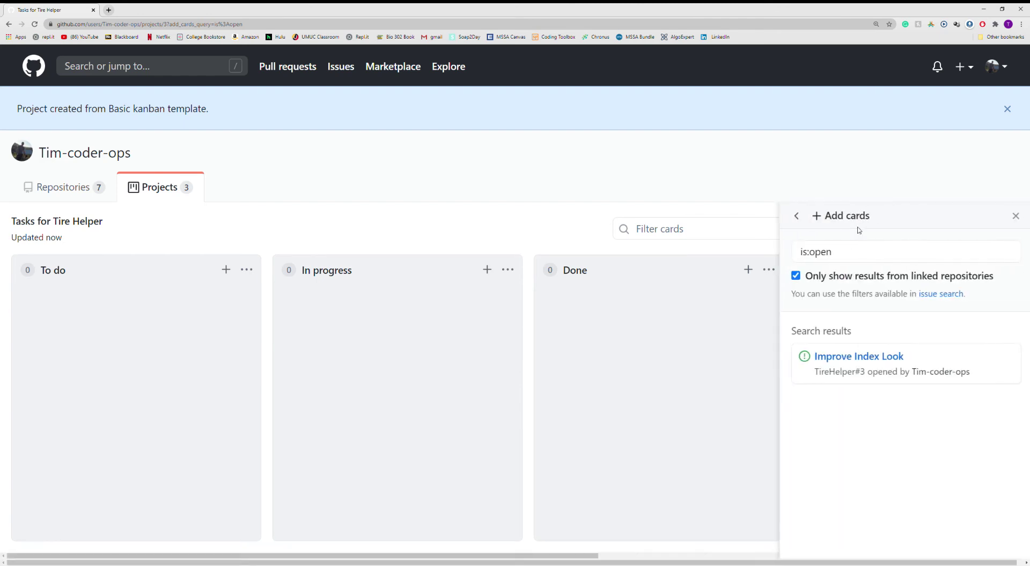
left_click_drag(901, 359, 144, 303)
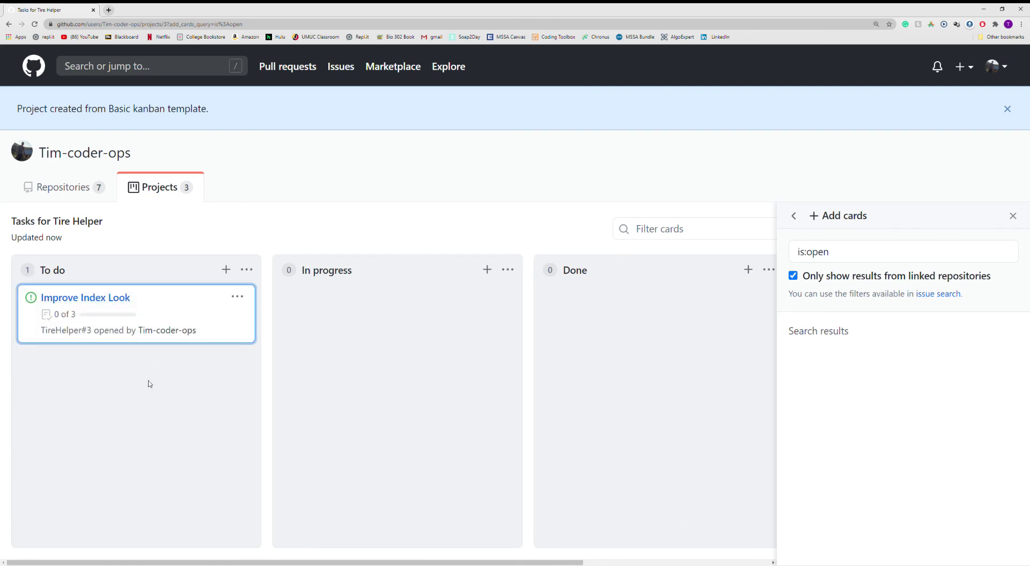
Open the Improve Index Look issue's details and move its card to the In progress column
left_click(106, 304)
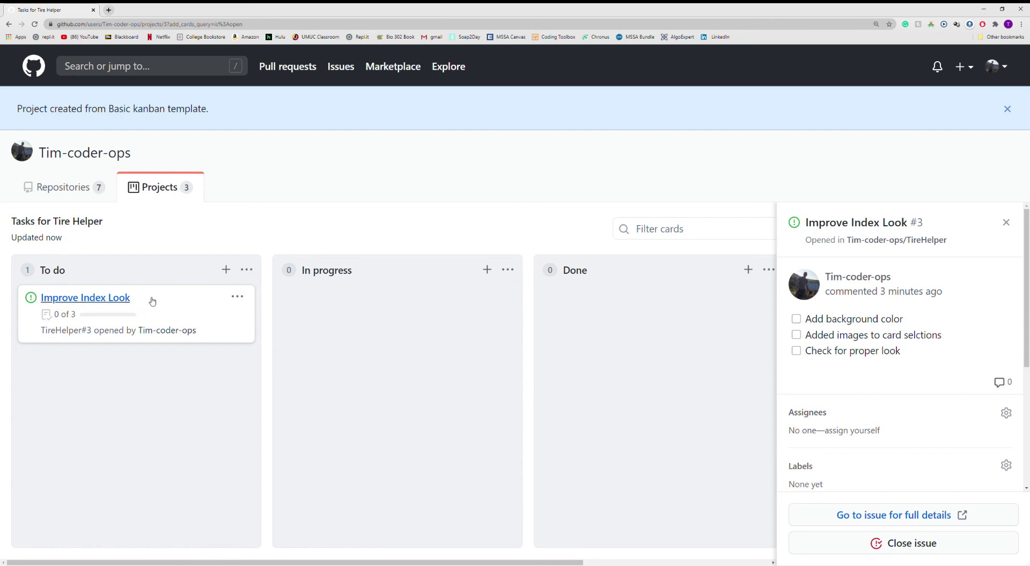
left_click_drag(152, 299, 384, 310)
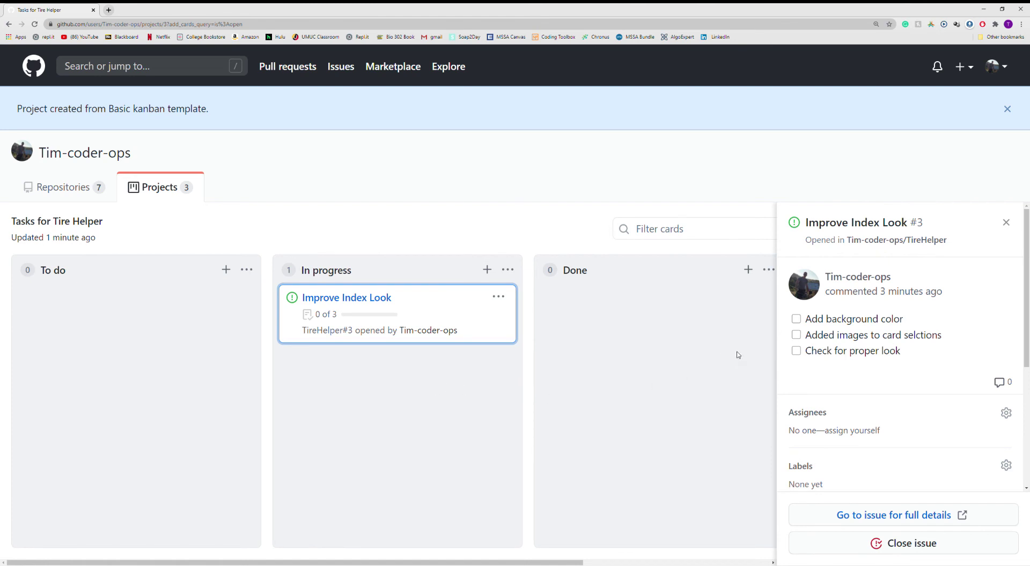
Check off all three tasks of the Improve Index Look issue, move its card to Done, and close its details
left_click(796, 319)
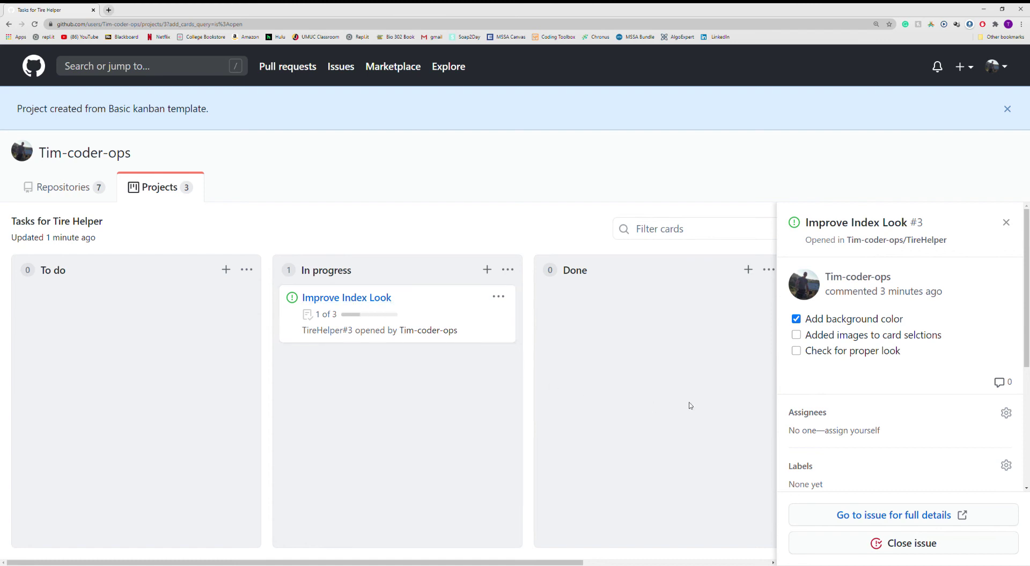
left_click(796, 336)
left_click(796, 351)
left_click_drag(487, 298, 734, 311)
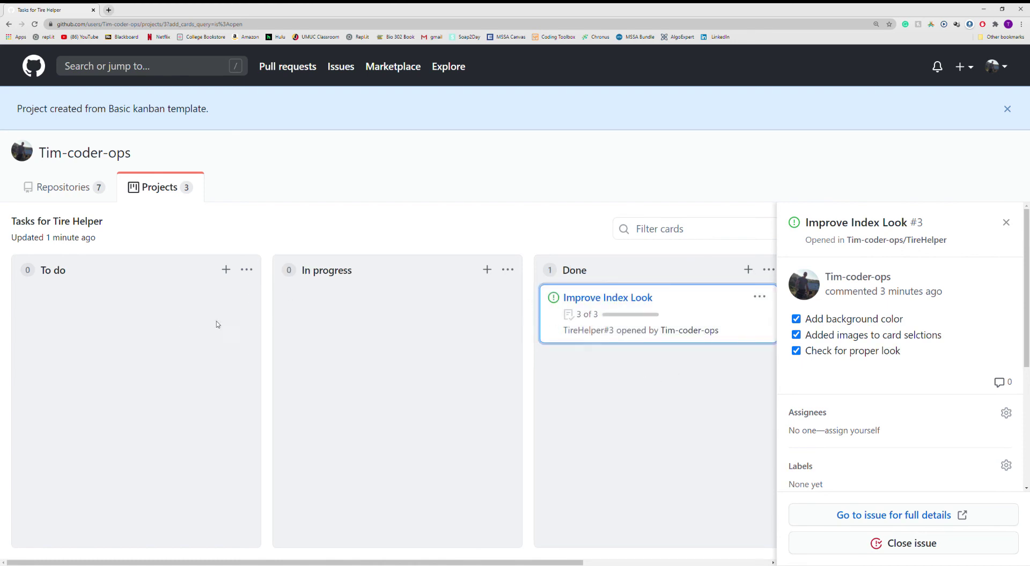
left_click(1006, 223)
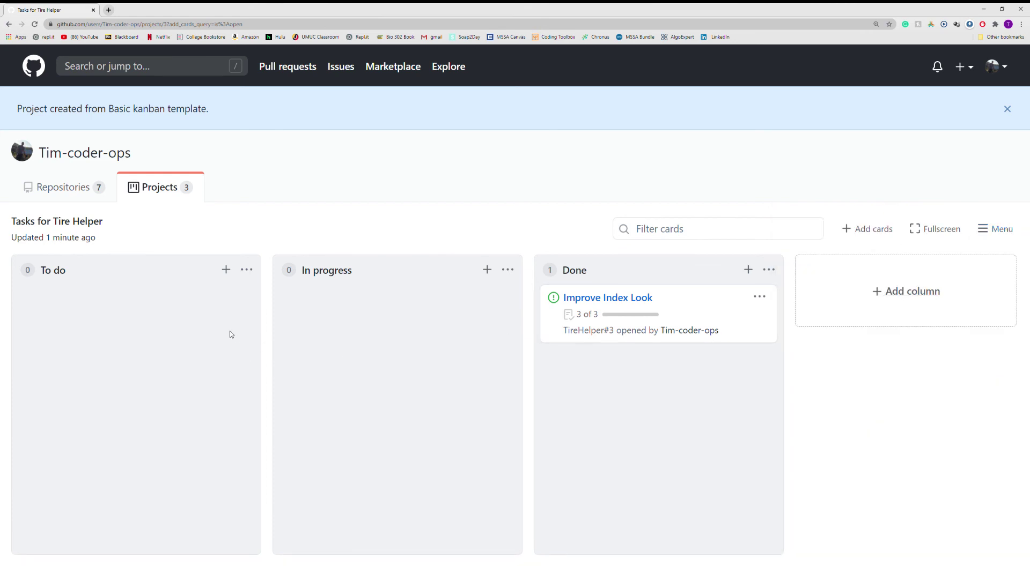
Add a note reading "Create Views" to the To do column and close the note entry form
left_click(226, 270)
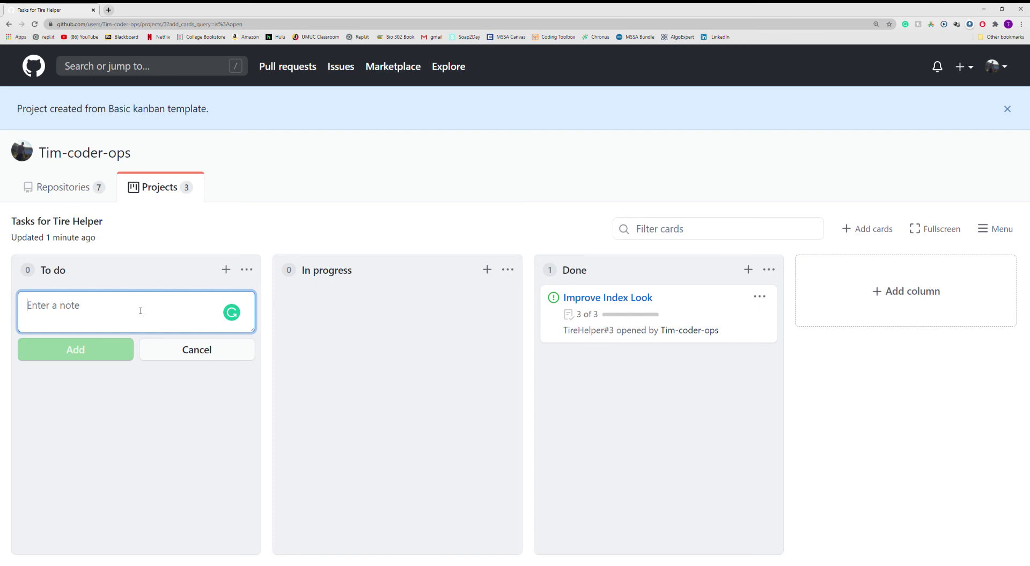
type("Create Views")
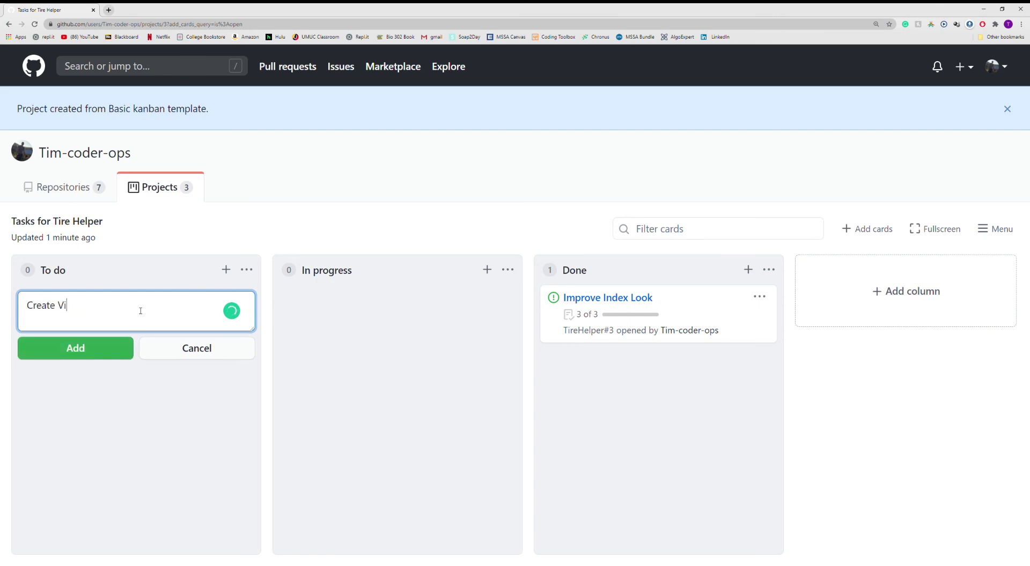
left_click(93, 344)
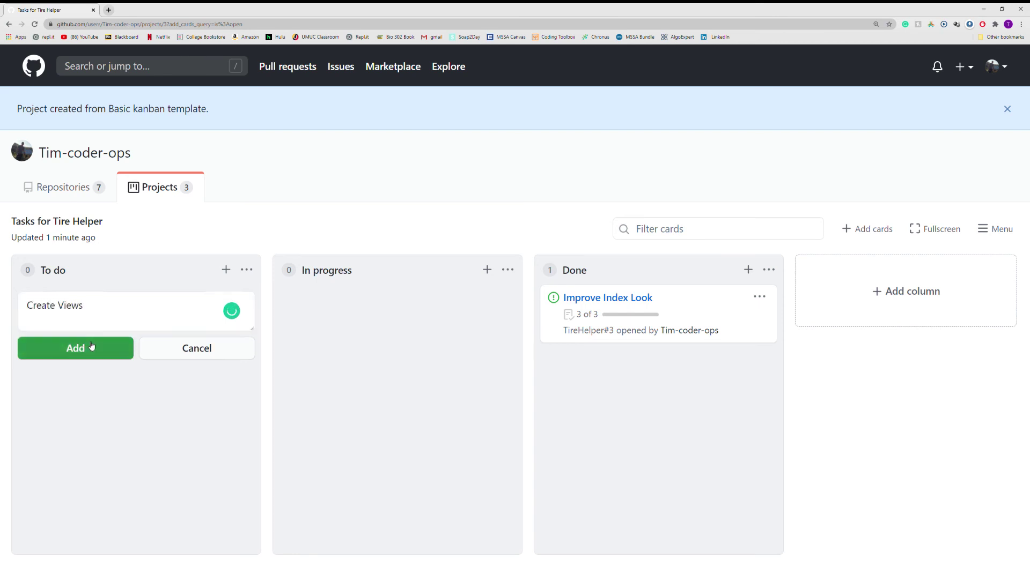
left_click(214, 350)
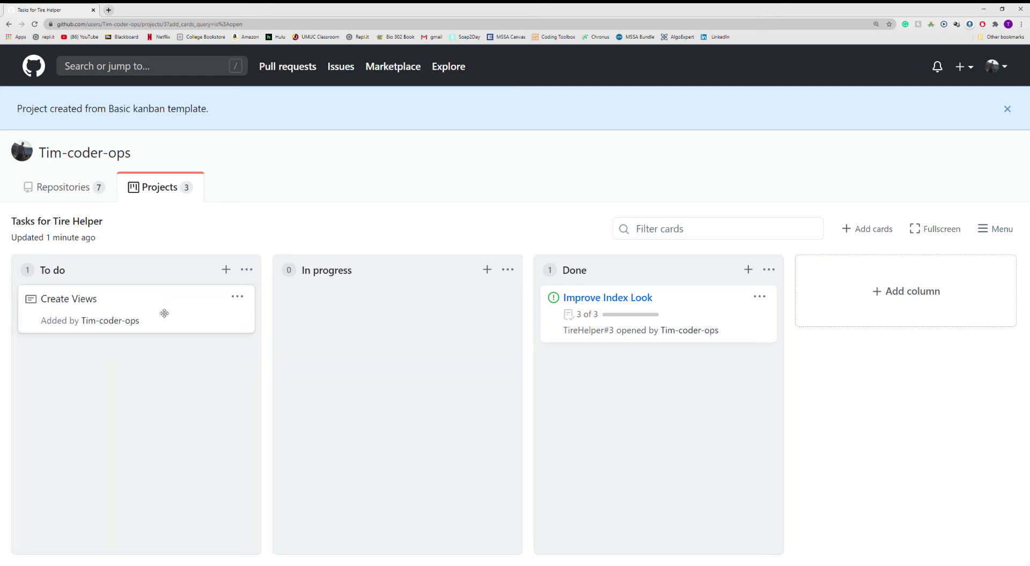
Start converting the Create Views note to an issue and choose TireHelper as its repository
left_click(243, 299)
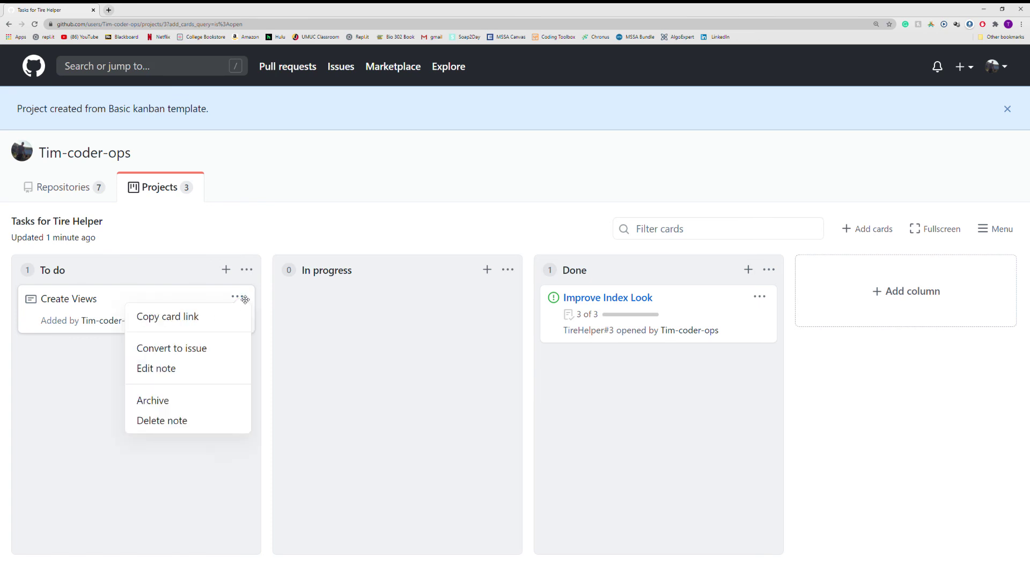
left_click(213, 347)
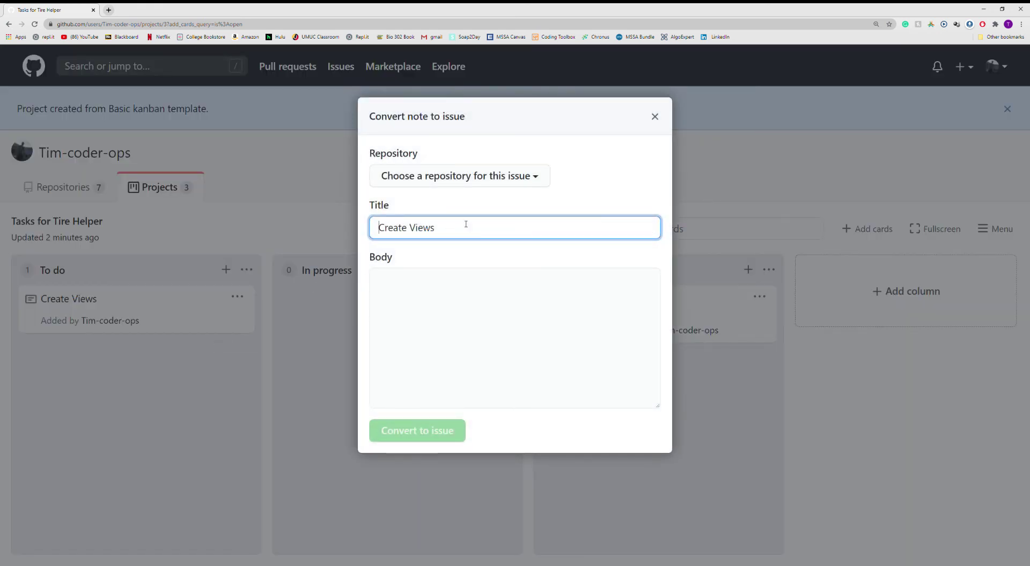
left_click(503, 182)
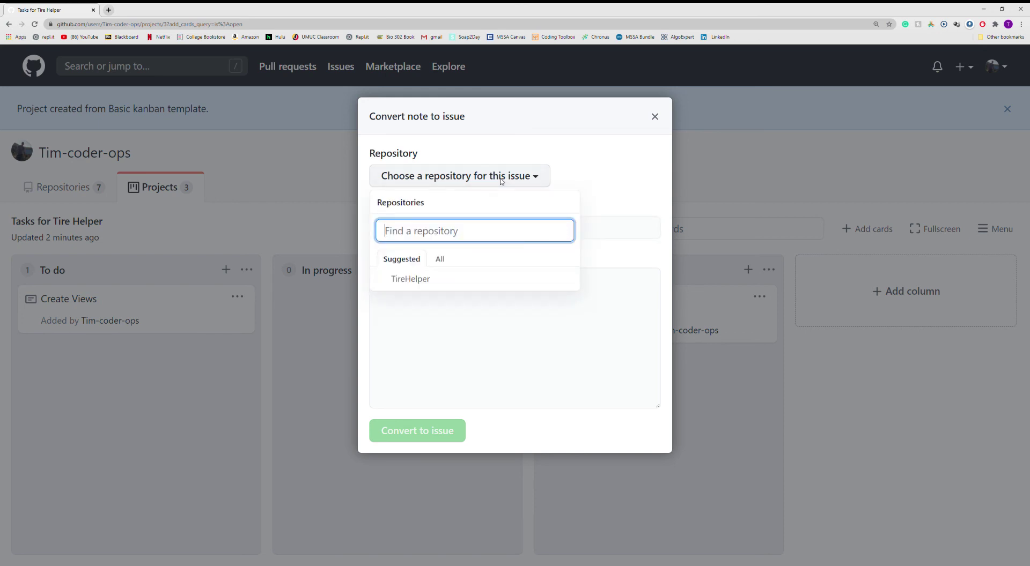
left_click(433, 280)
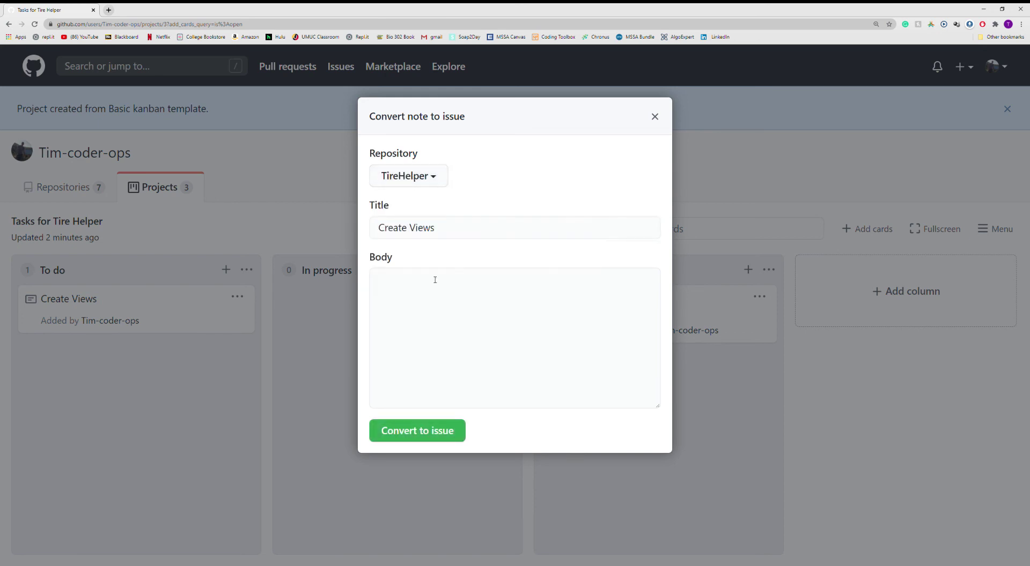
Write a Markdown task list in the issue body with unchecked items "Create MPG tool view" and "Create Mileage tool view"
left_click(428, 285)
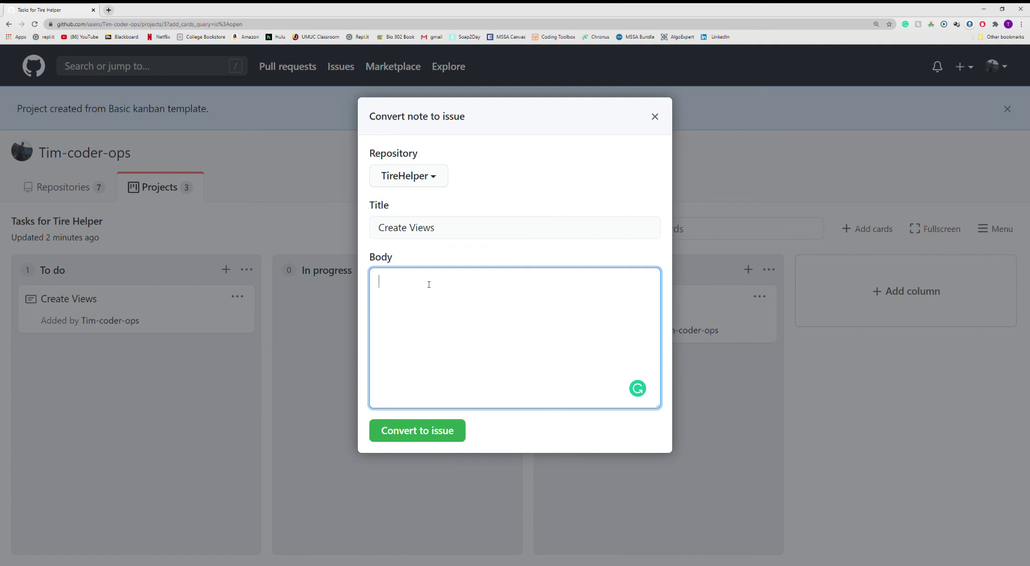
type("- [")
type(" ]")
type(" Create")
type(" MPG")
type(" tool view")
type("[ ] ")
type("Create ")
type("Mi")
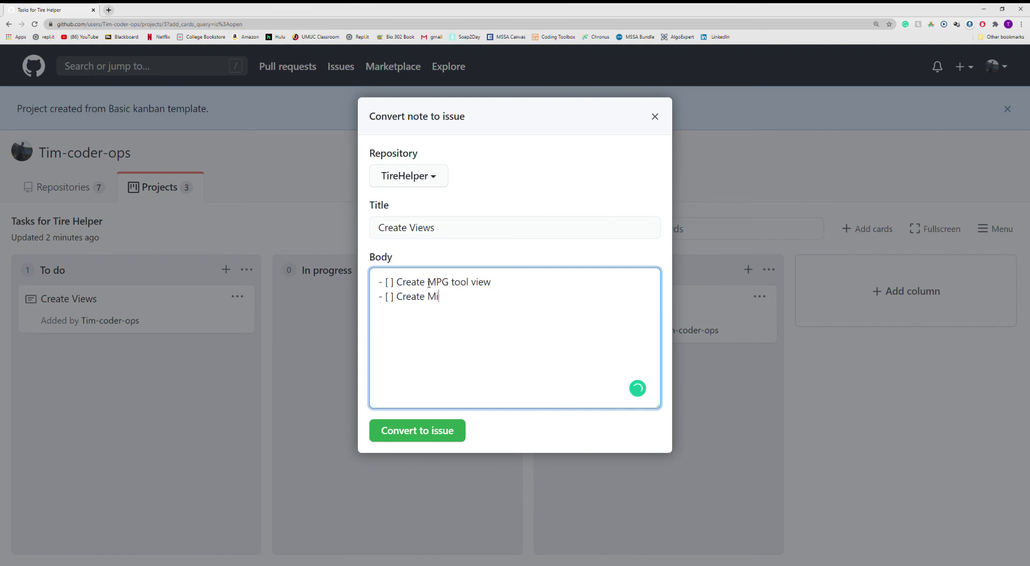
type("lage")
key("BackSpace")
key("BackSpace")
key("BackSpace")
type("age tool view")
Mark the Create MPG tool view task as completed with [x] and convert the note to an issue
mouse_move(443, 298)
left_click(451, 338)
key("BackSpace")
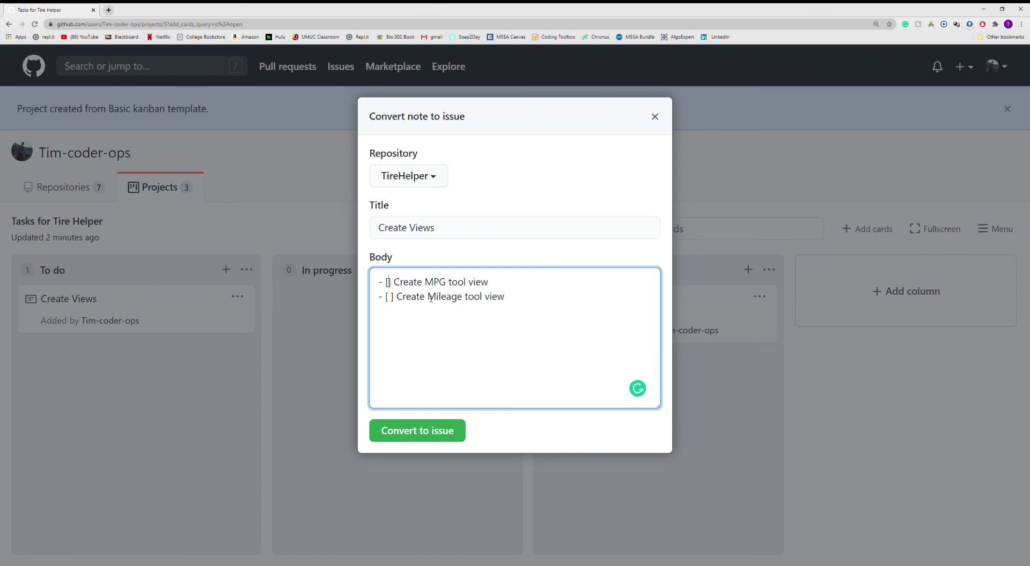
type("x")
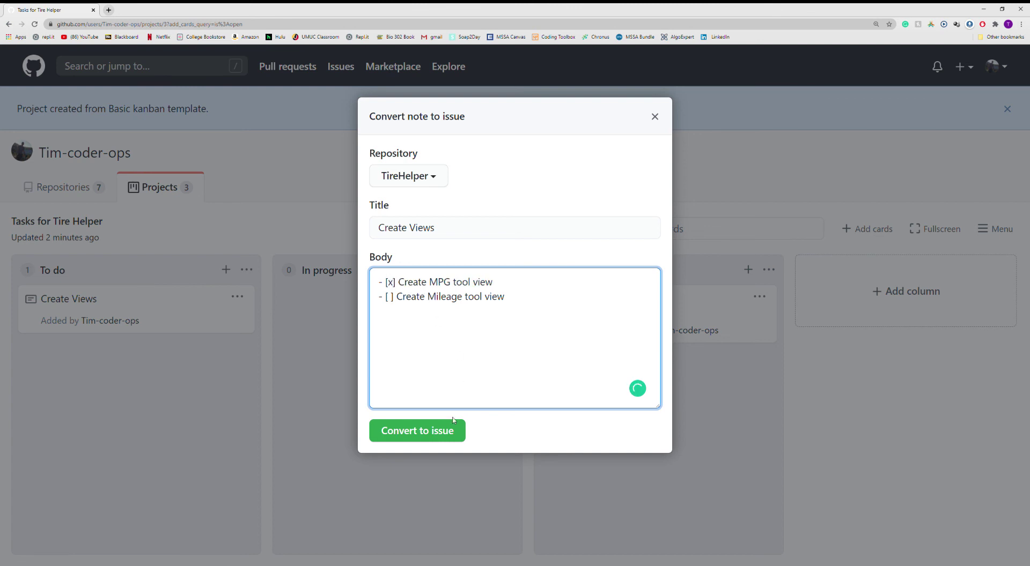
left_click(445, 435)
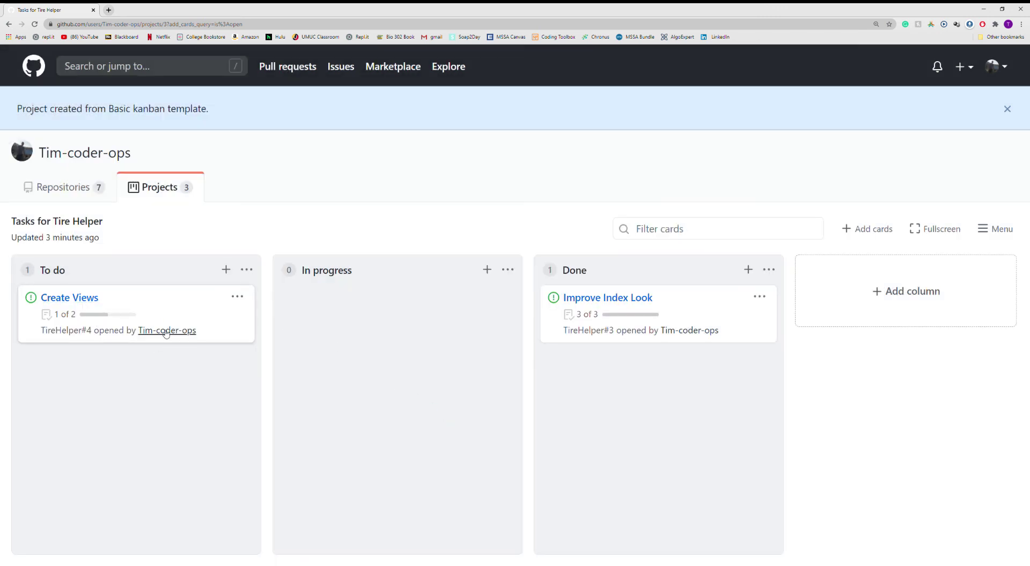
Review the task list in the Create Views issue's details and close the details
left_click(93, 304)
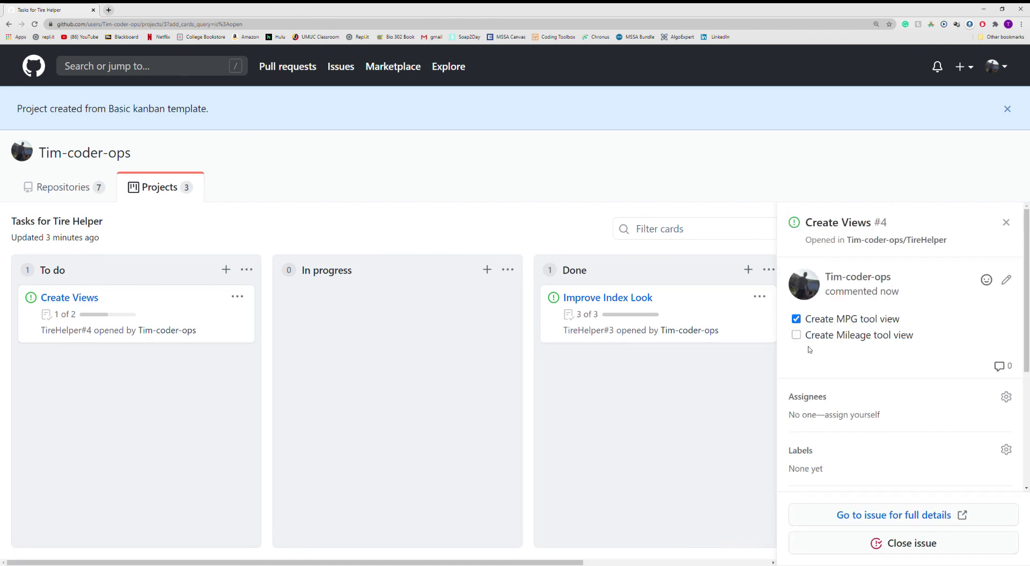
mouse_move(180, 302)
left_mouse_down()
mouse_move(529, 317)
mouse_move(665, 349)
mouse_move(346, 370)
mouse_move(377, 302)
mouse_move(118, 301)
mouse_move(126, 299)
left_mouse_up()
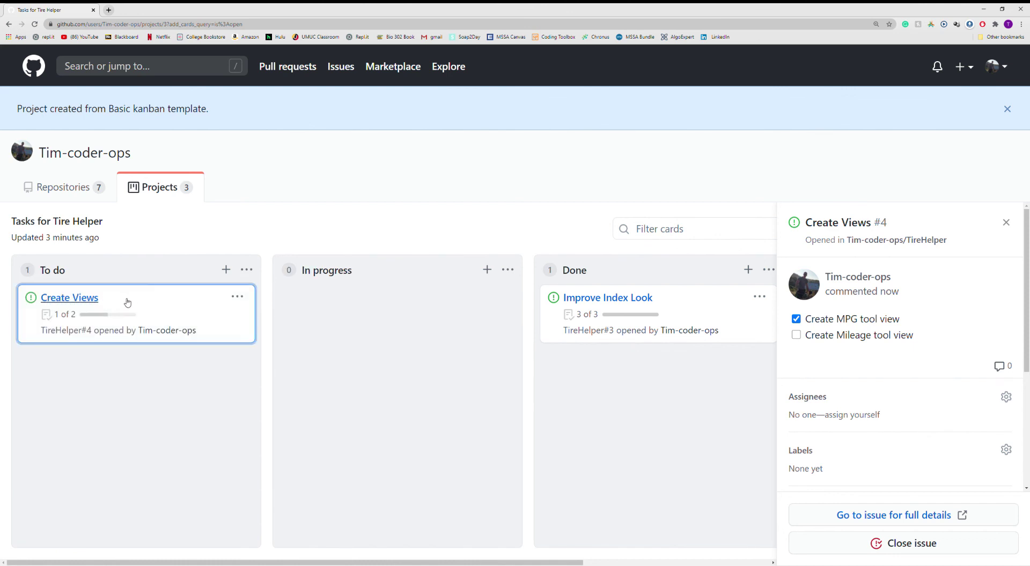
left_click(1006, 222)
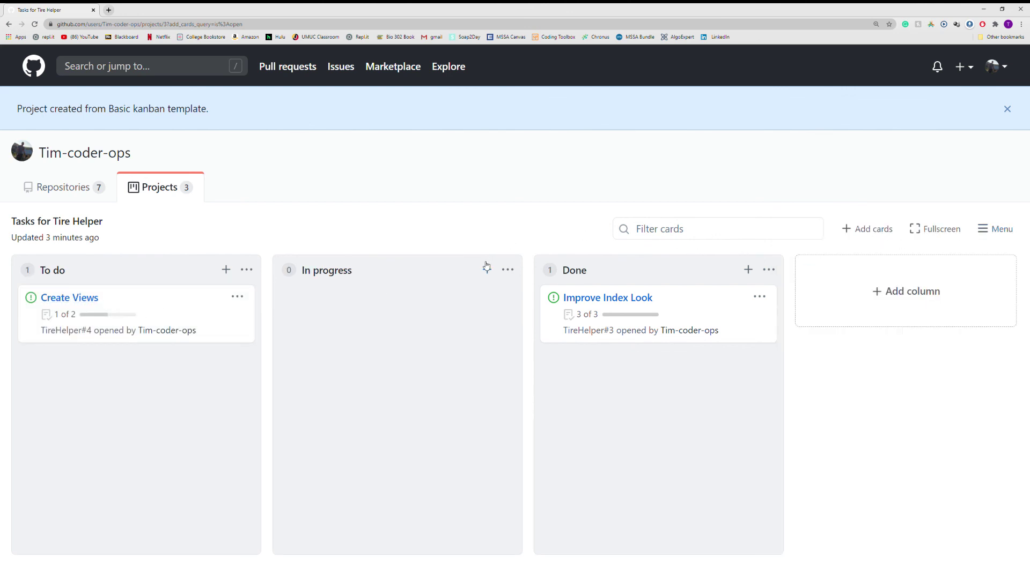